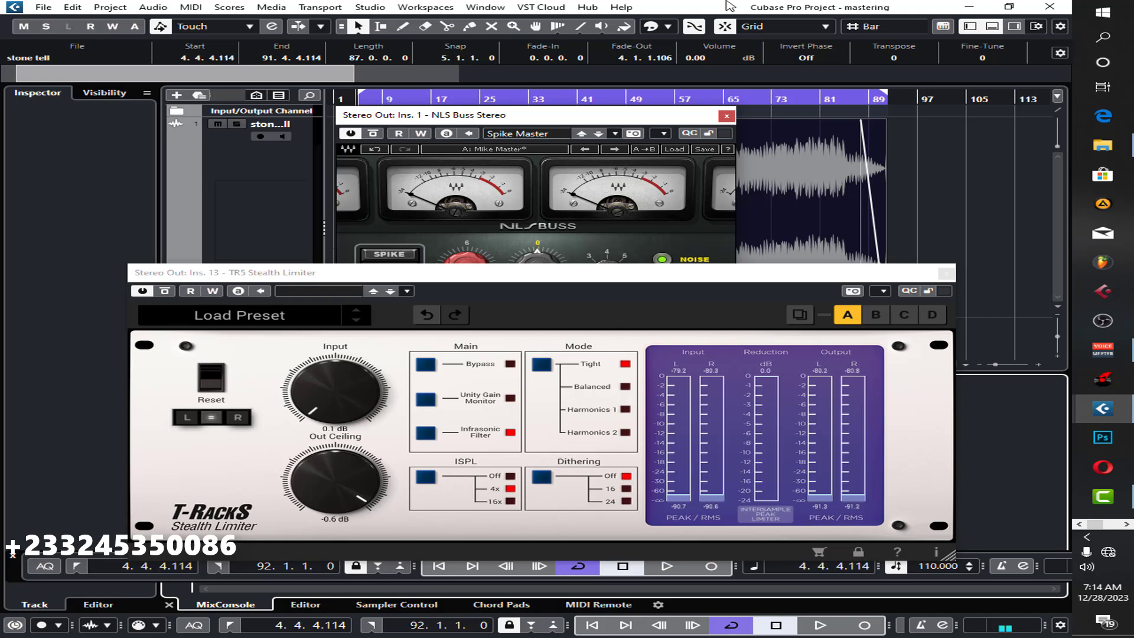
- Start the song playing and close the NLS Buss Stereo plugin window
key(space)
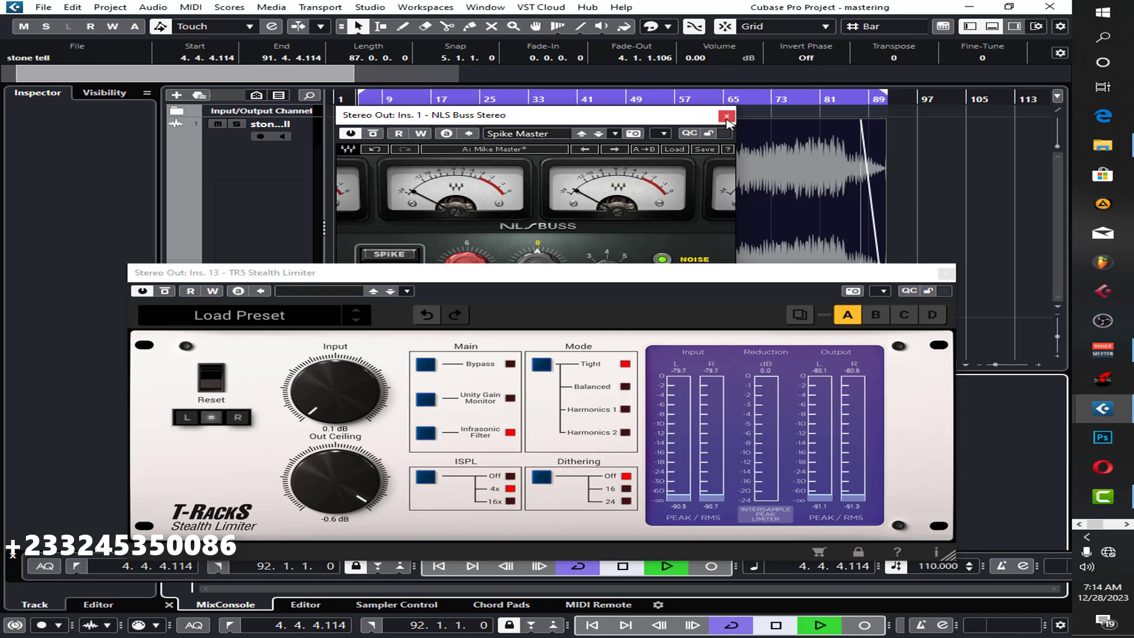
click(726, 116)
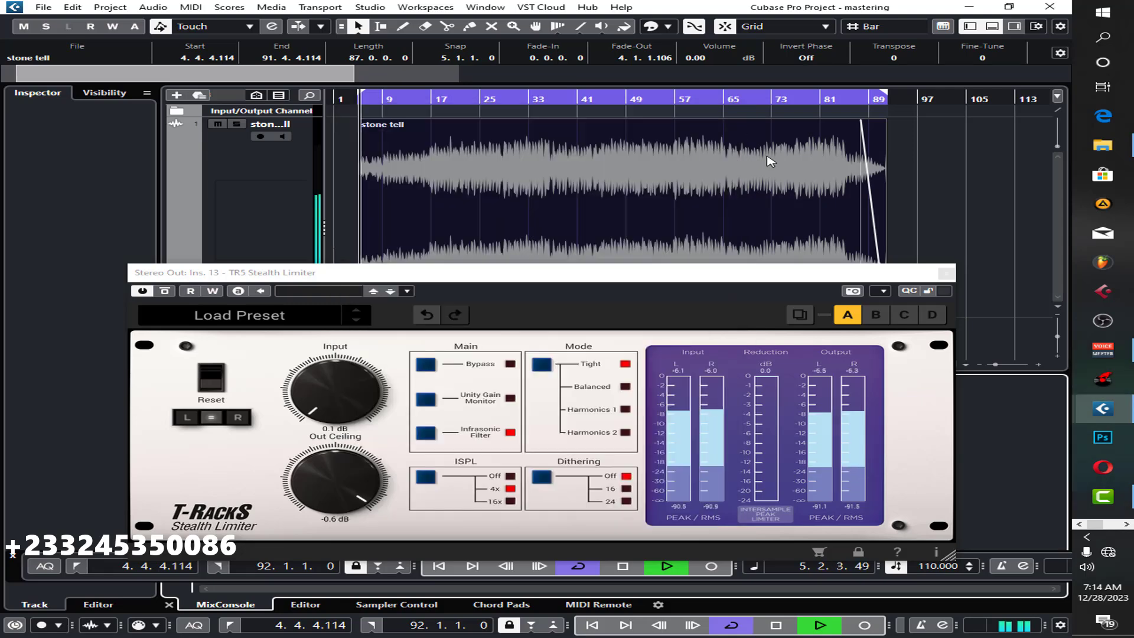
- Close the Stealth Limiter, zoom in on and enlarge the stone tell track, stop, open Stereo Out settings
click(945, 275)
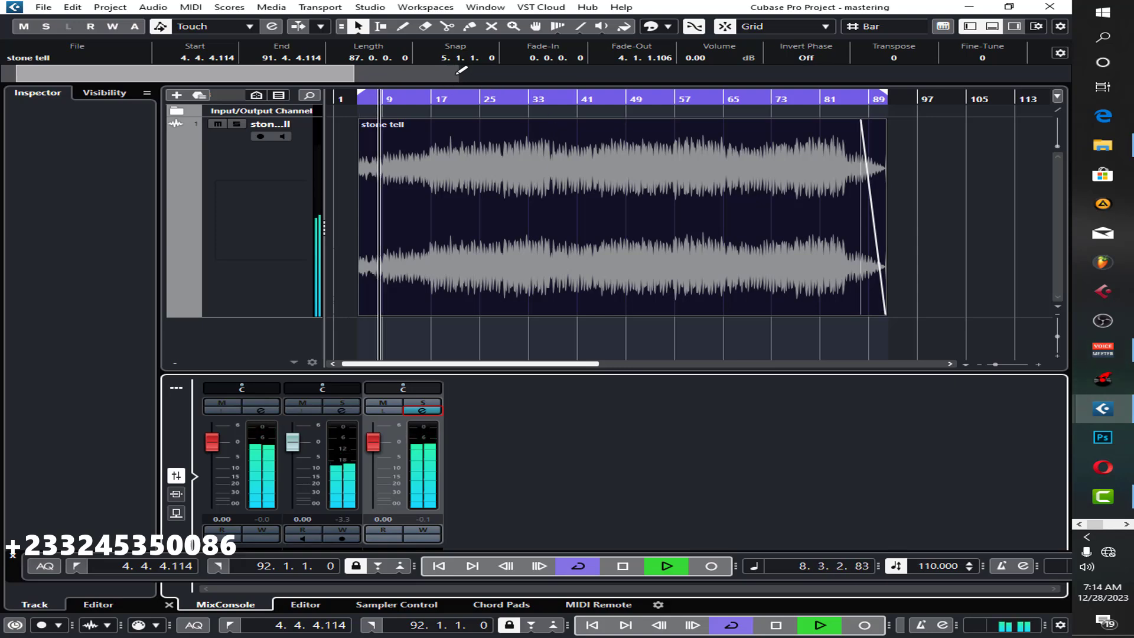
drag(455, 76, 364, 82)
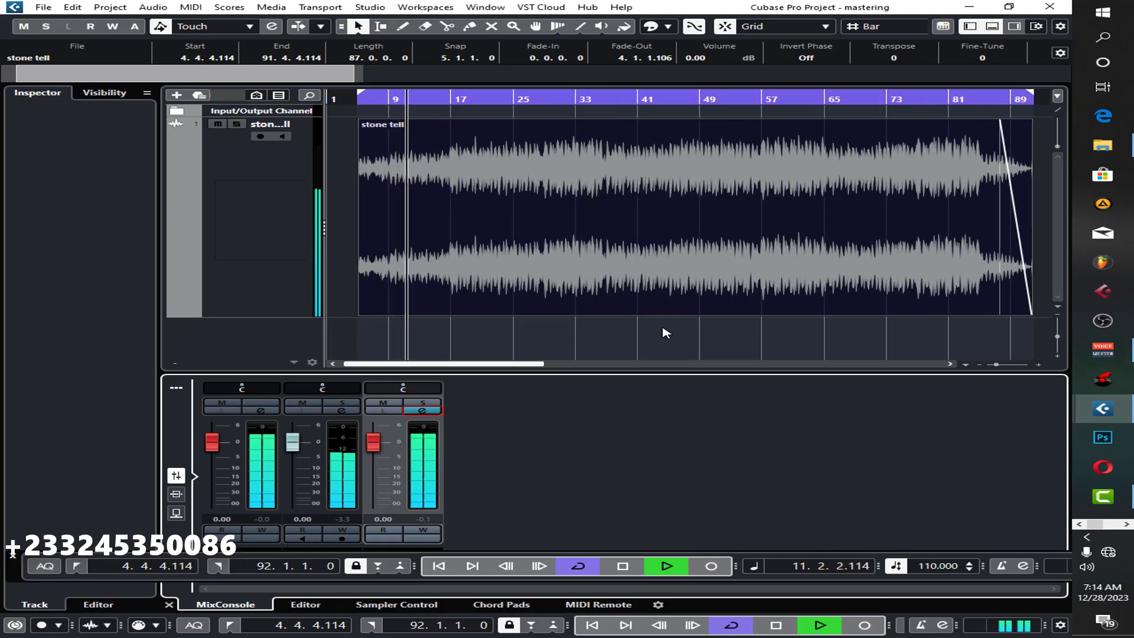
click(284, 315)
drag(284, 337, 284, 341)
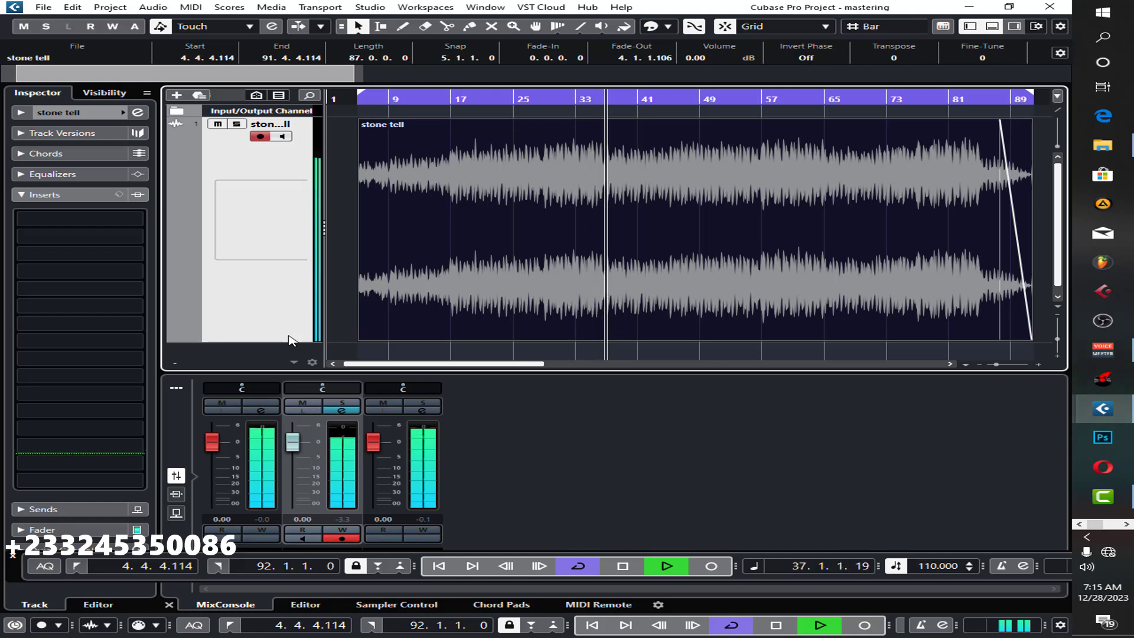
key(space)
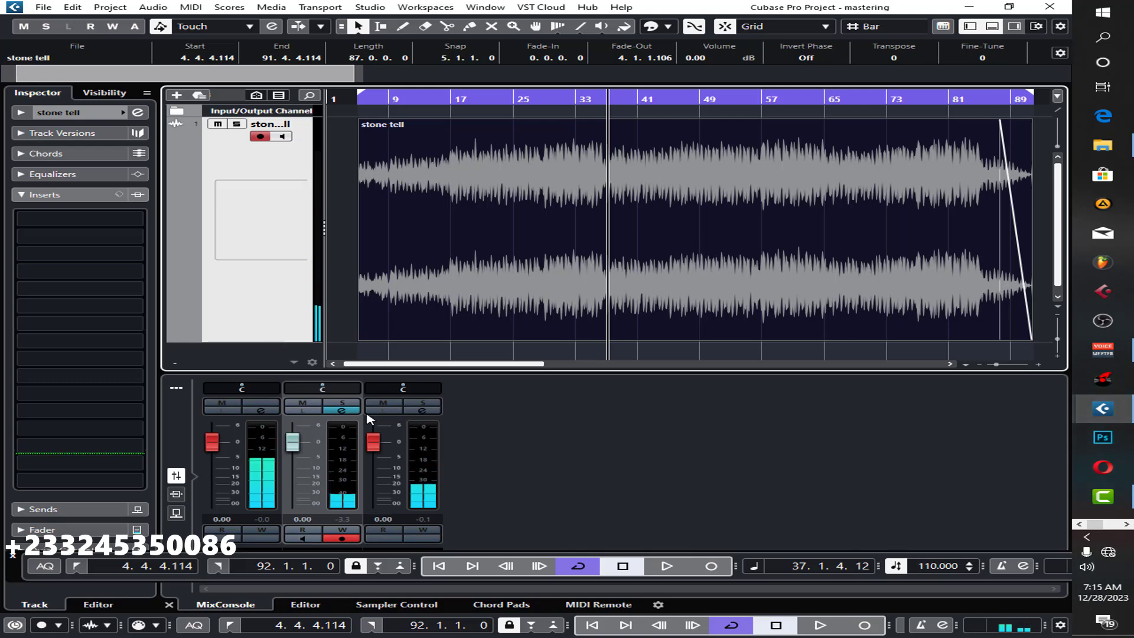
click(413, 411)
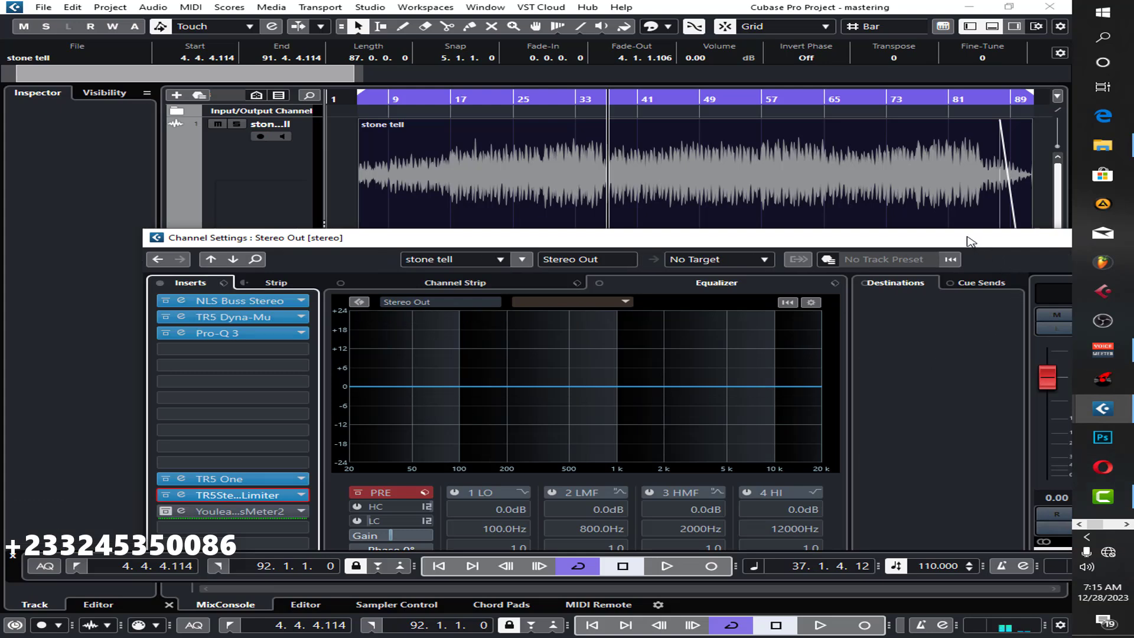
- Bypass NLS Buss Stereo, TR5 Dyna-Mu, Pro-Q 3, TR5 One and Stealth Limiter on Stereo Out
drag(971, 242, 928, 220)
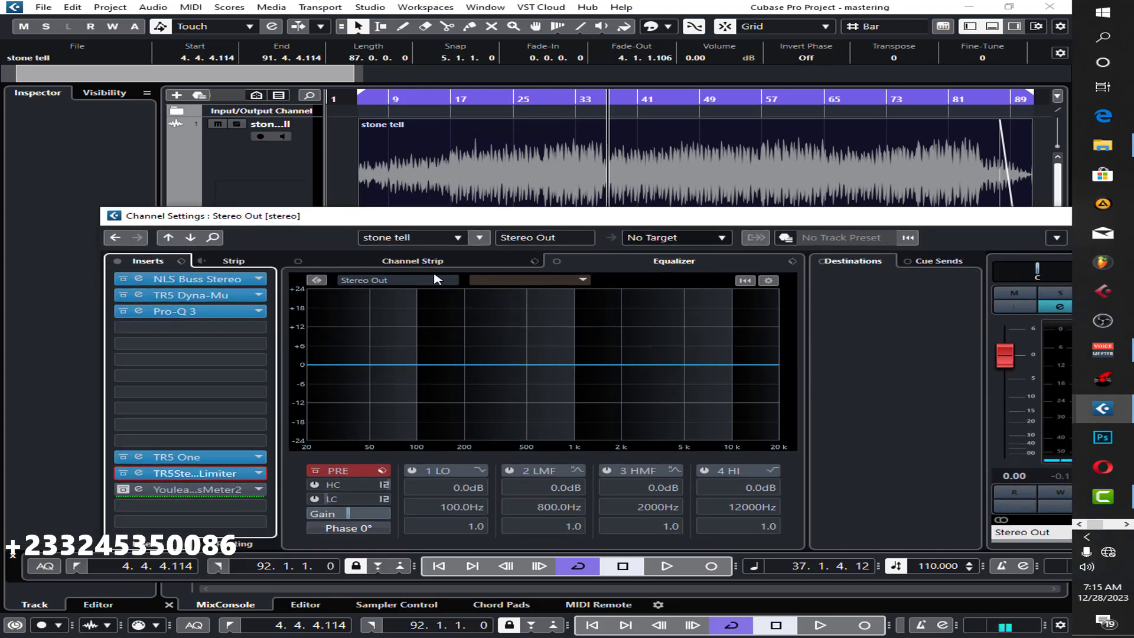
click(124, 279)
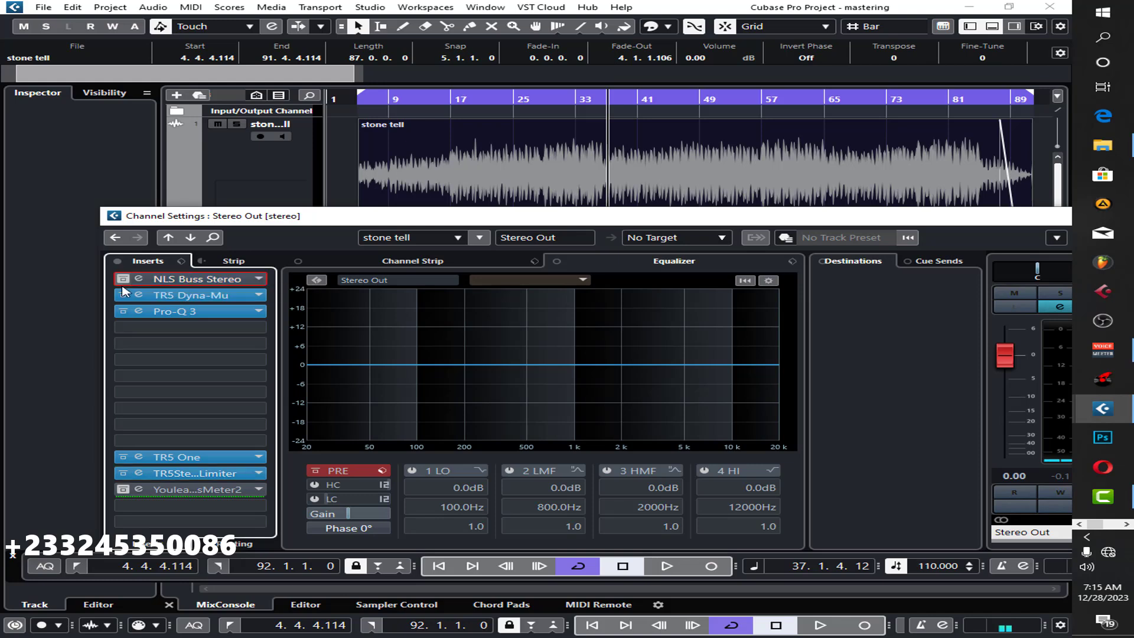
click(124, 295)
click(123, 311)
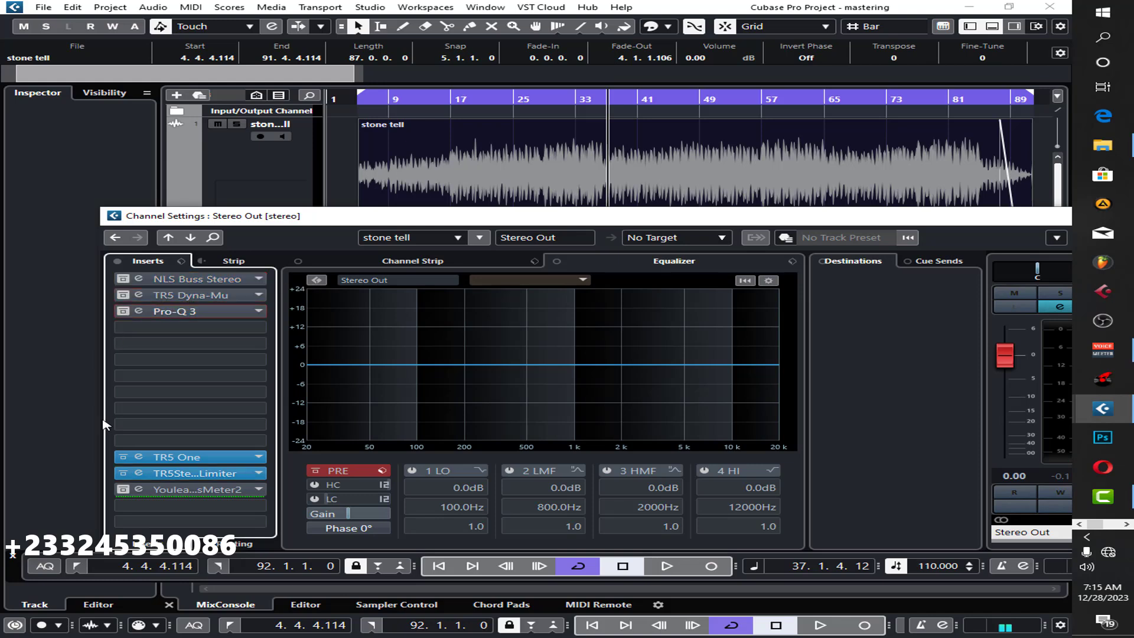
click(123, 457)
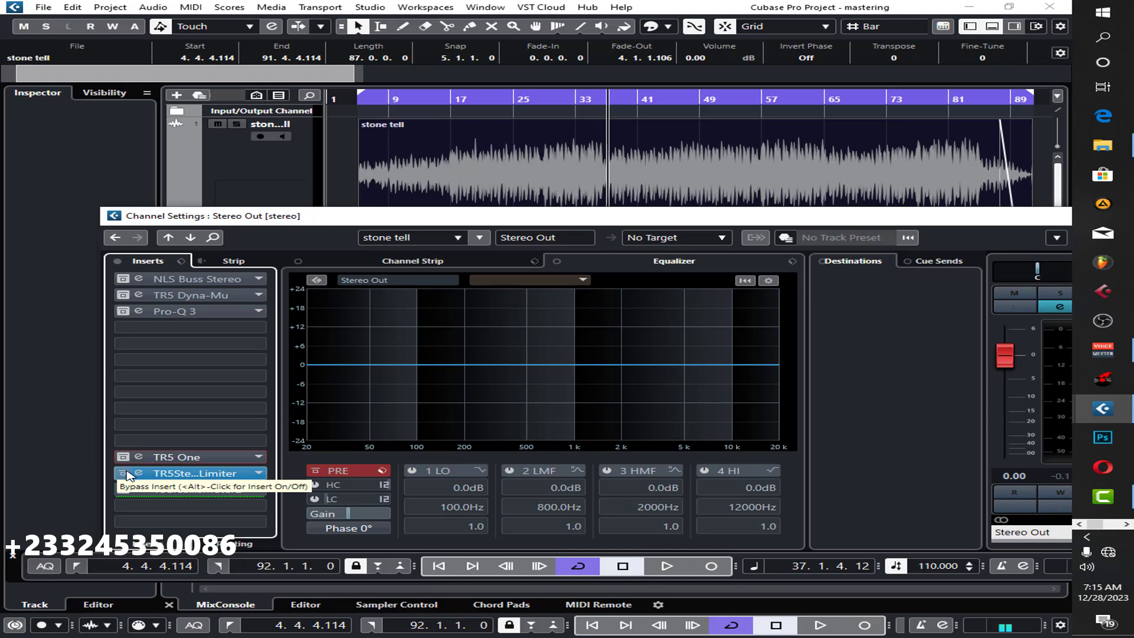
click(125, 473)
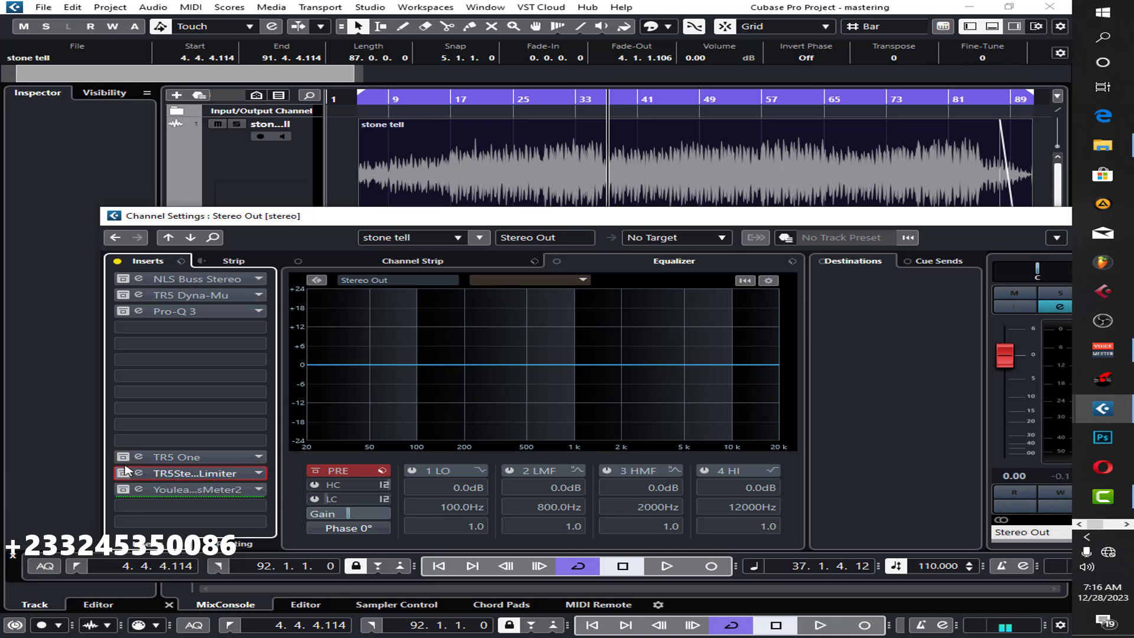
- Play the unprocessed song from the left locator, then stop
key(1)
key(space)
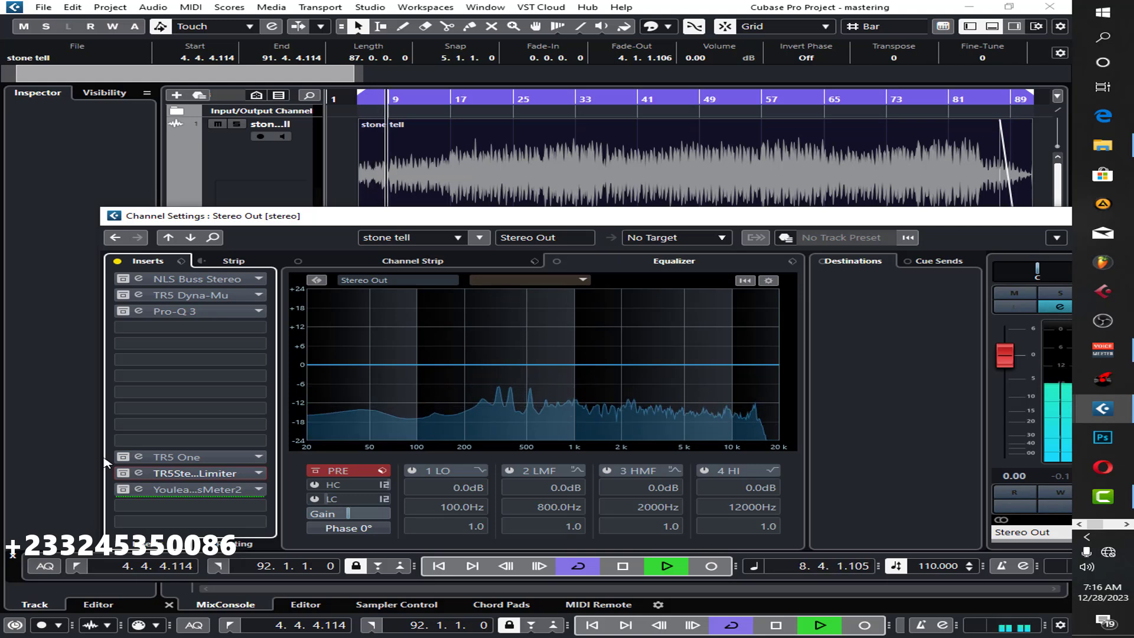
key(space)
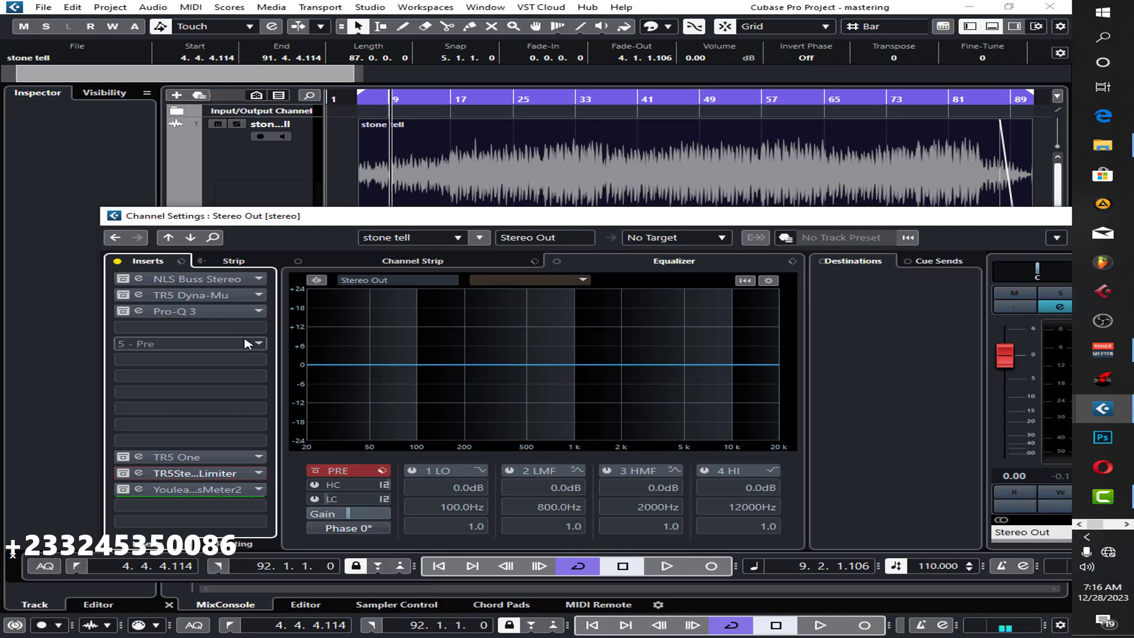
click(138, 279)
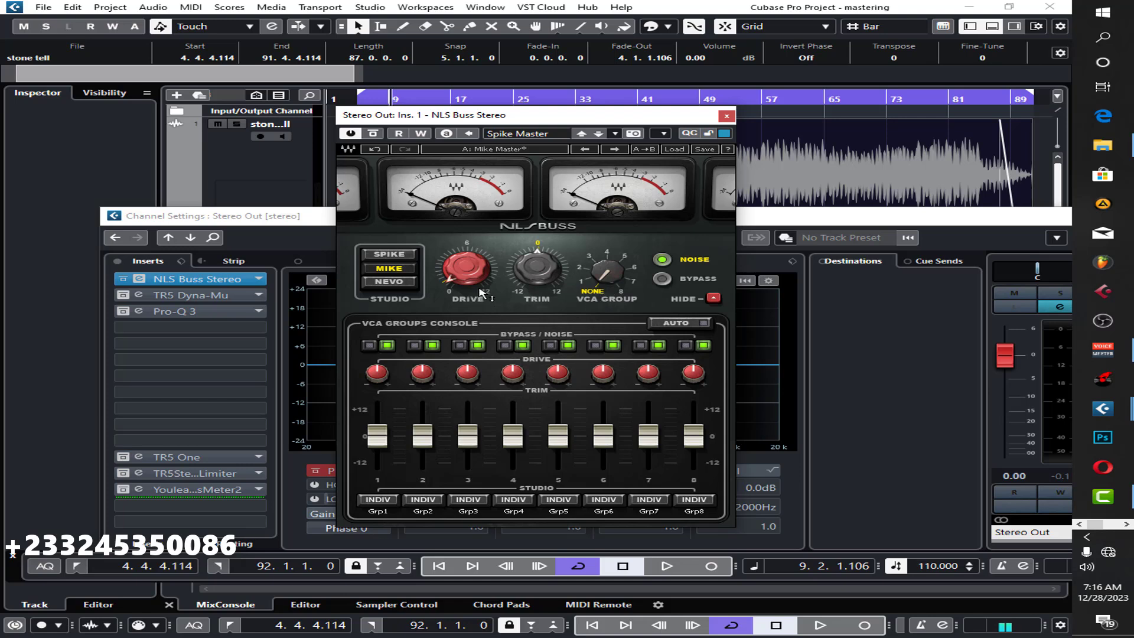
mouse_move(480, 292)
click(726, 116)
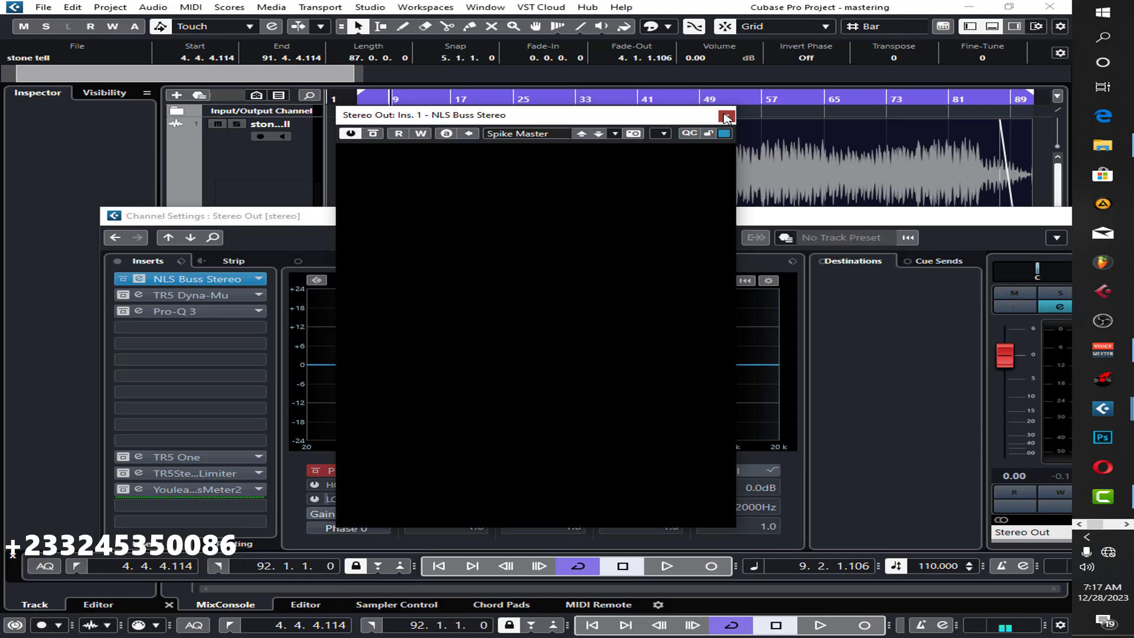
- Activate TR5 Dyna-Mu, show its compressor editor, and play the song through it
click(139, 295)
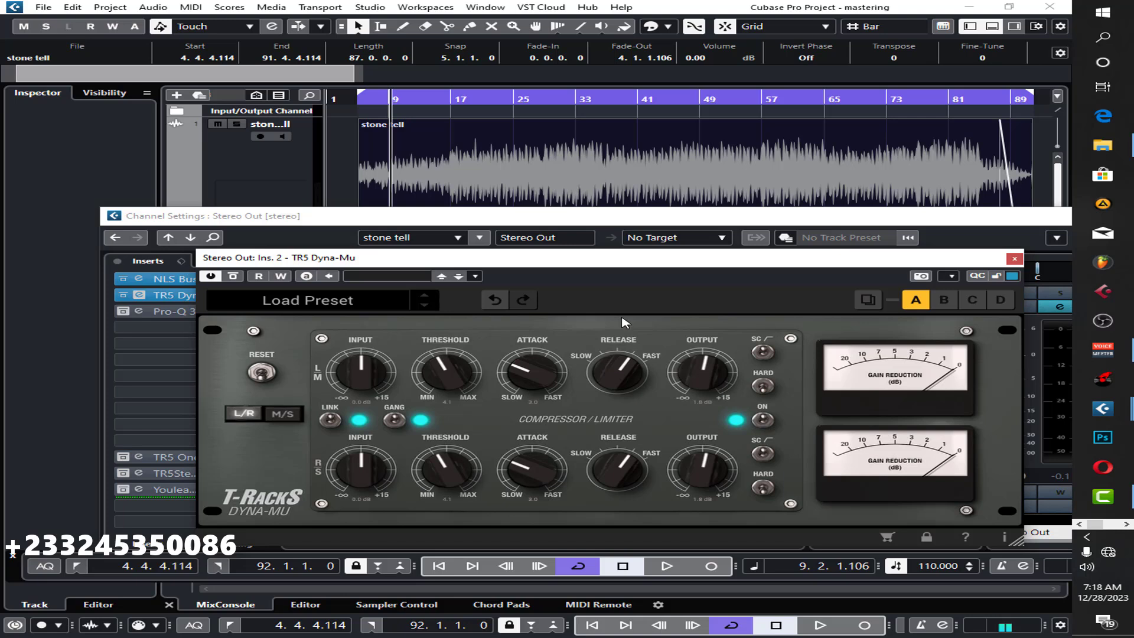
key(space)
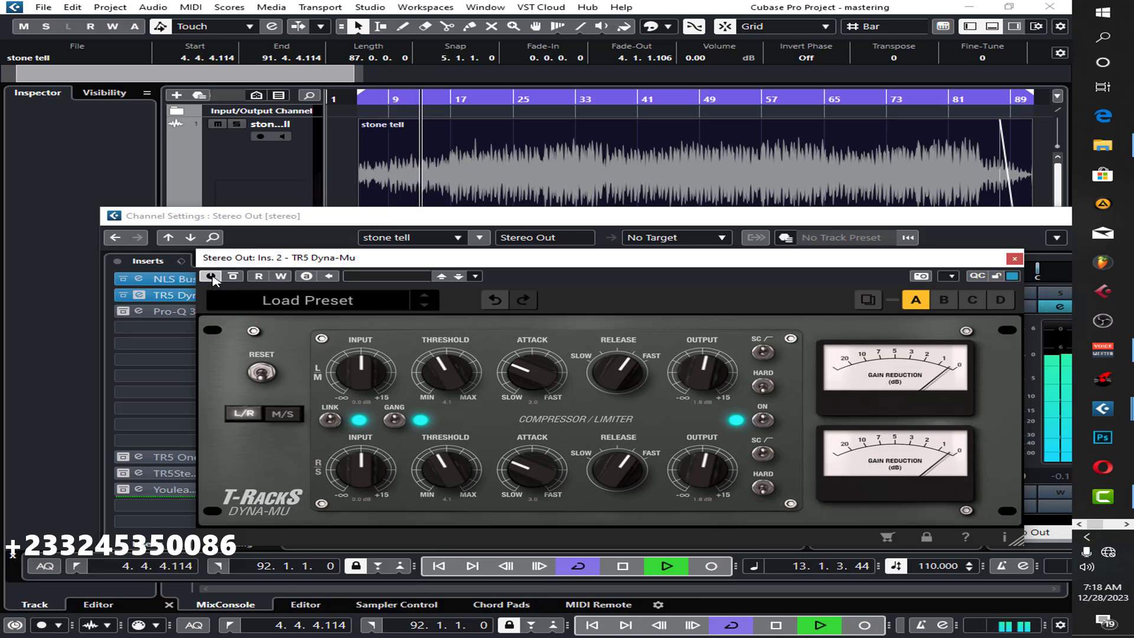
- A/B the song with TR5 Dyna-Mu bypassed twice, leaving it active and playback stopped
click(210, 276)
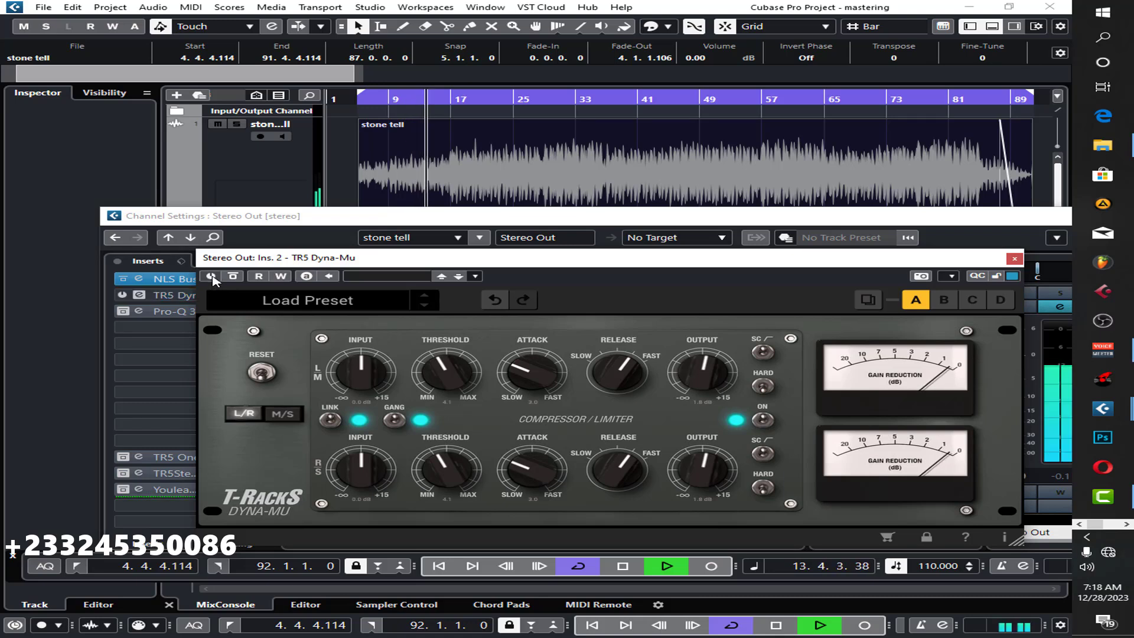
click(211, 277)
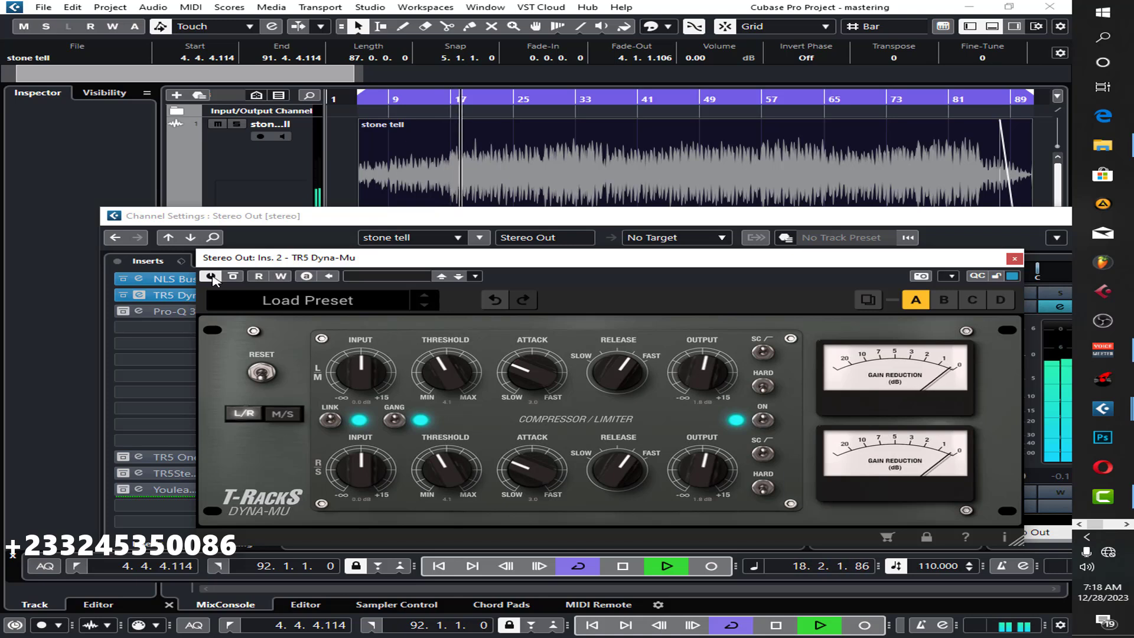
click(211, 276)
click(212, 277)
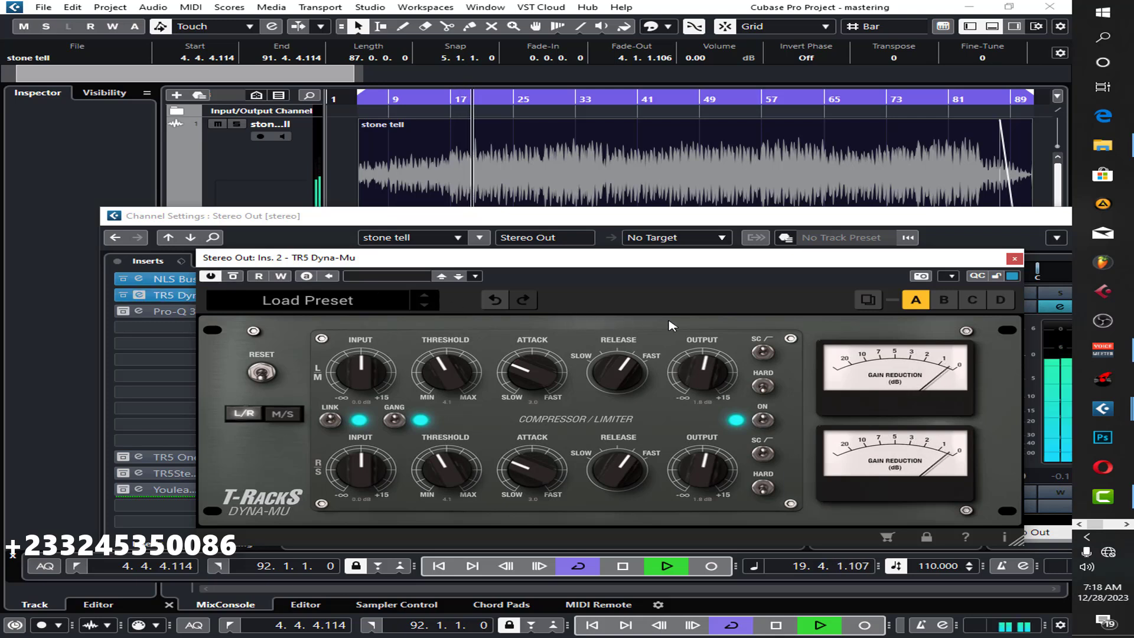
key(space)
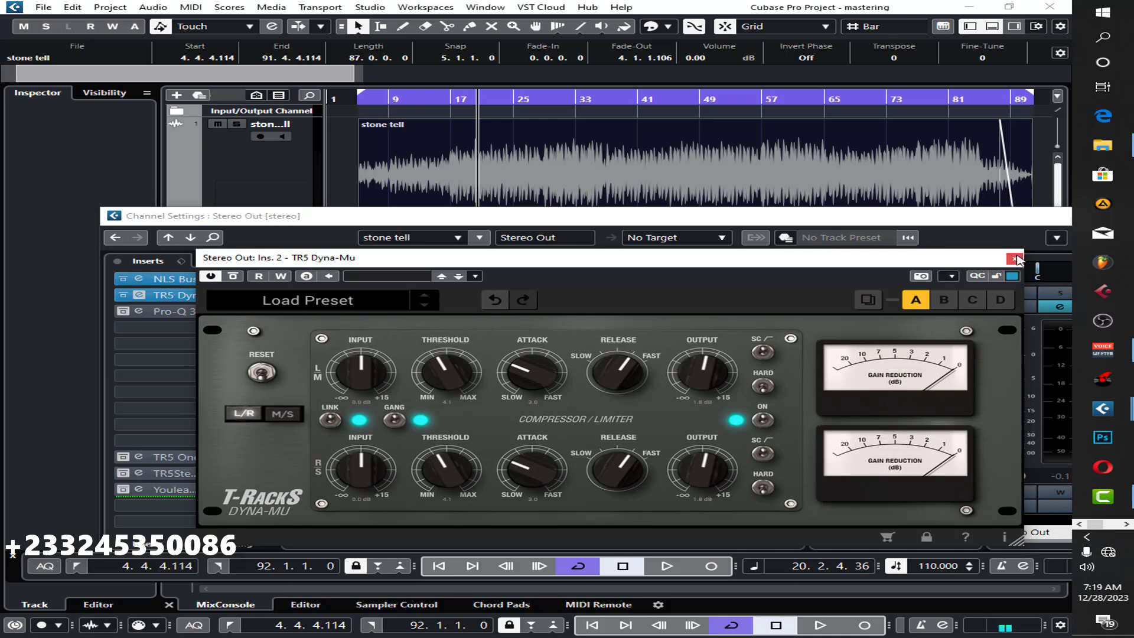
- Re-enable Pro-Q 3, open its editor, and briefly solo the 28.777 Hz low-cut band
click(1016, 259)
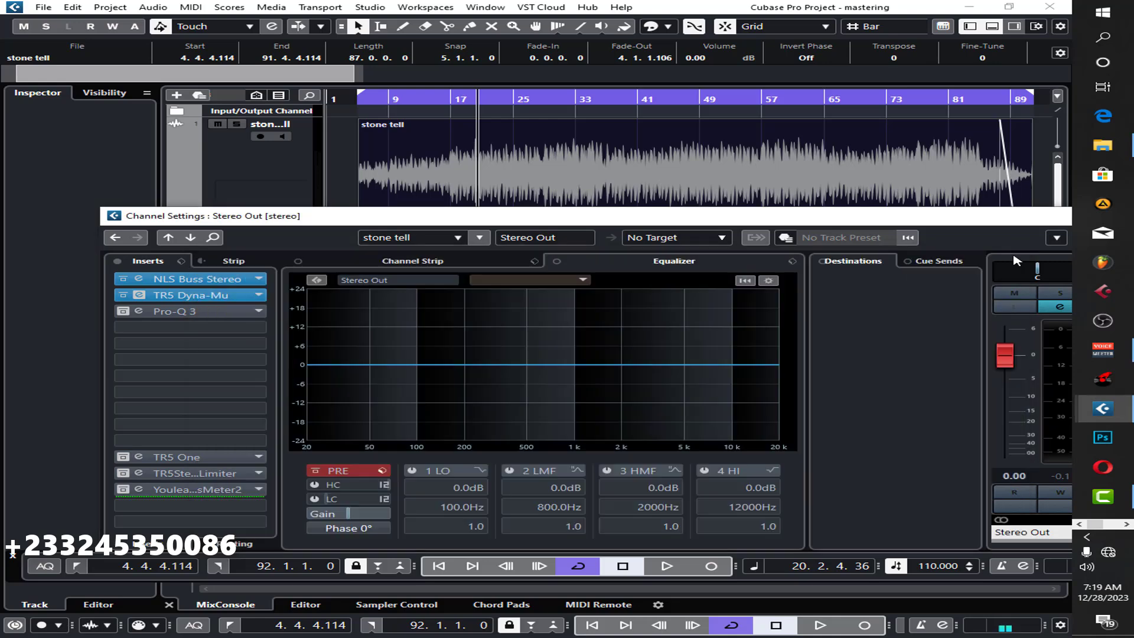
click(124, 311)
click(139, 312)
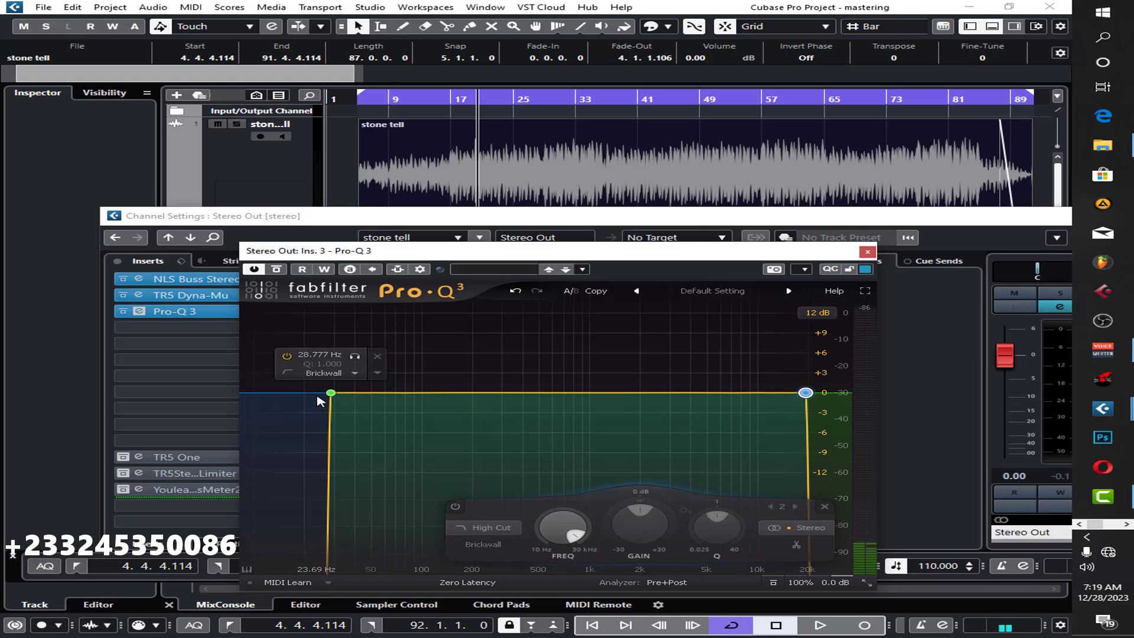
click(353, 358)
mouse_move(354, 361)
mouse_down()
mouse_move(319, 389)
mouse_move(278, 456)
mouse_up()
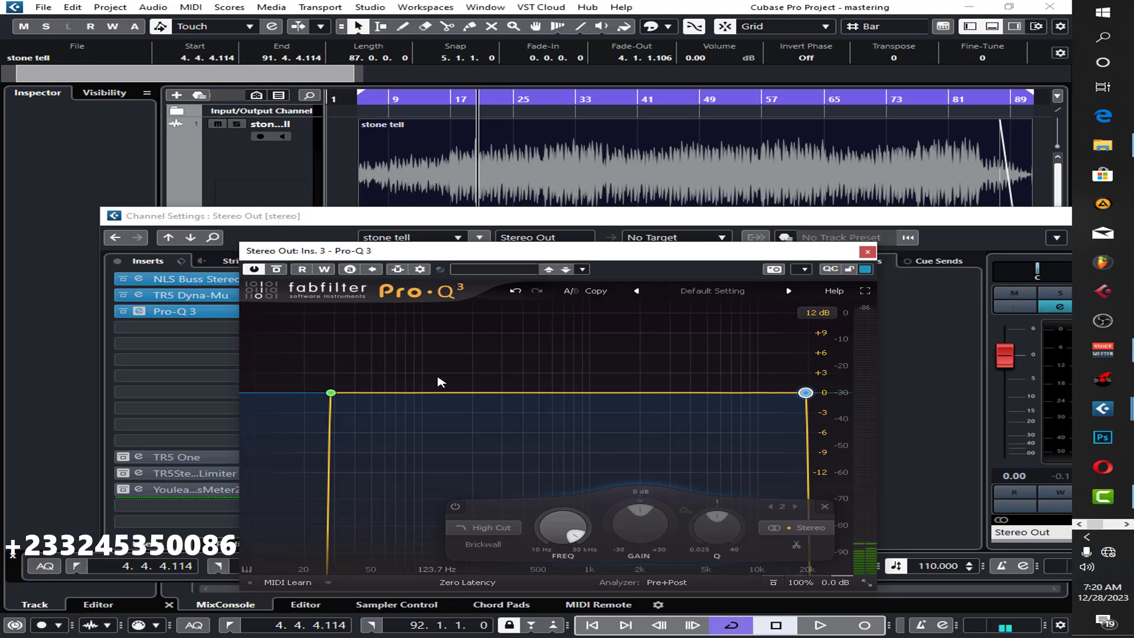
- Solo the 19372 Hz high-cut band during playback, then unsolo and stop
mouse_move(378, 363)
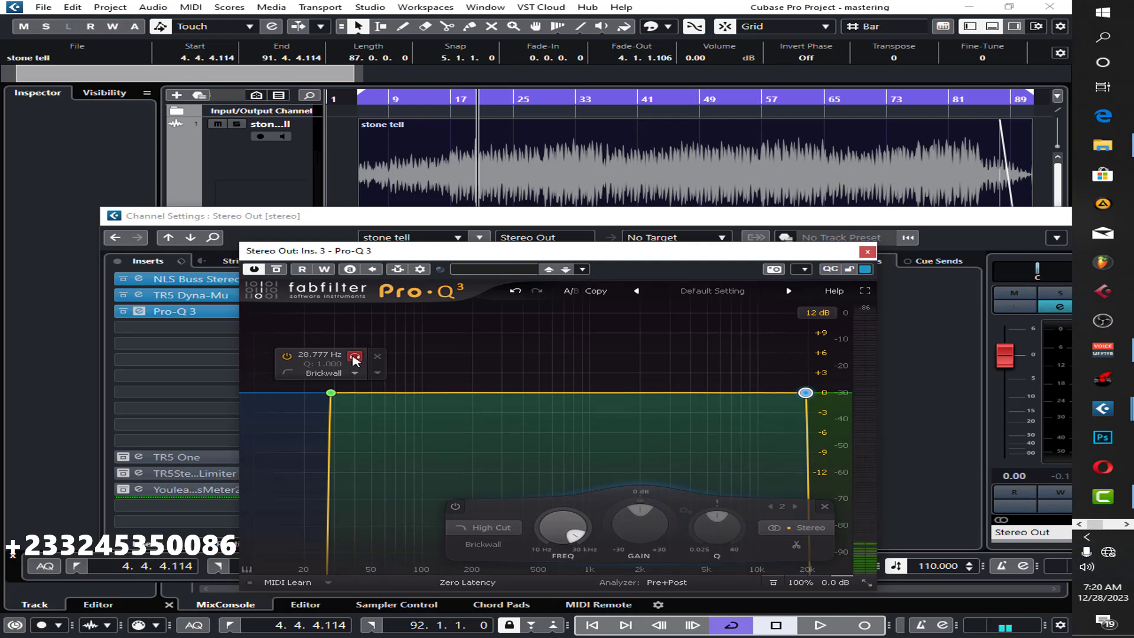
key(space)
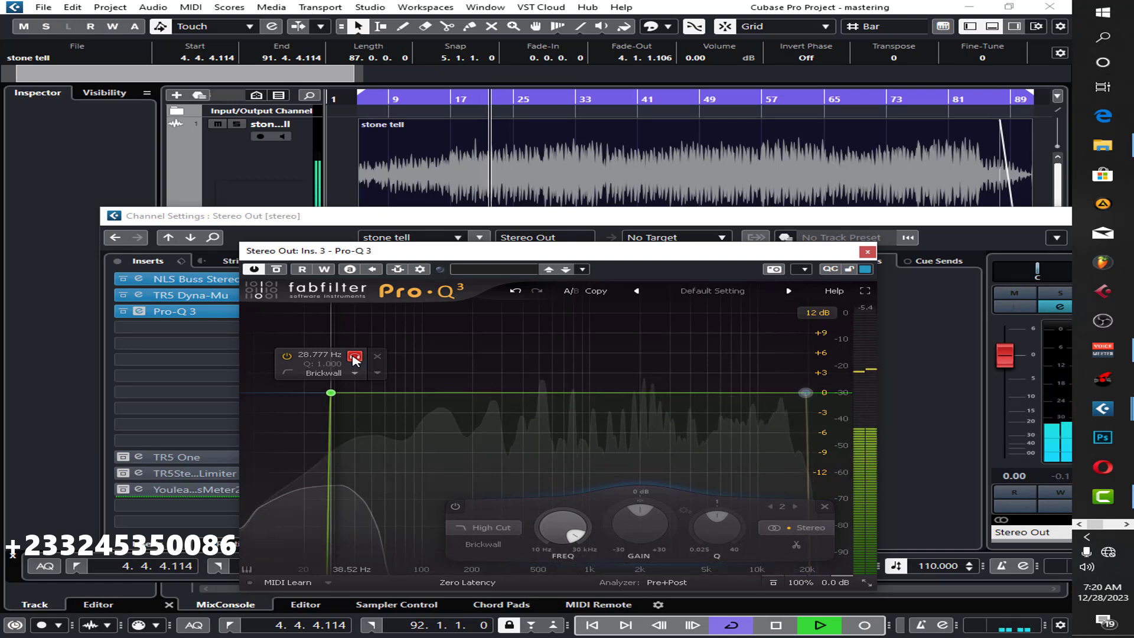
key(space)
mouse_move(830, 390)
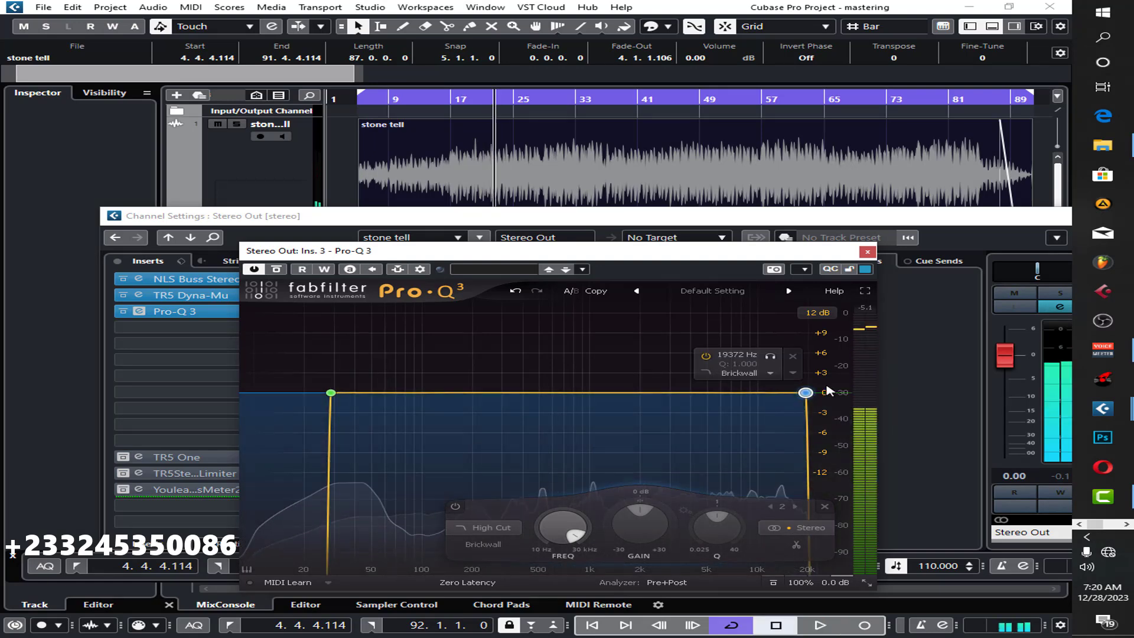
key(space)
click(770, 357)
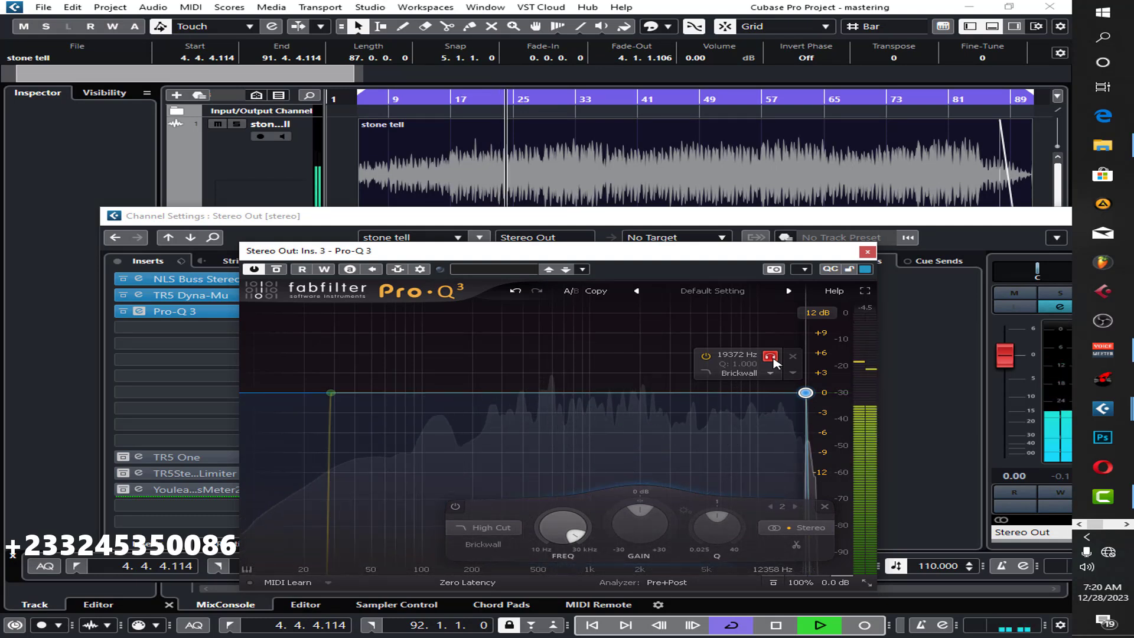
click(771, 356)
key(space)
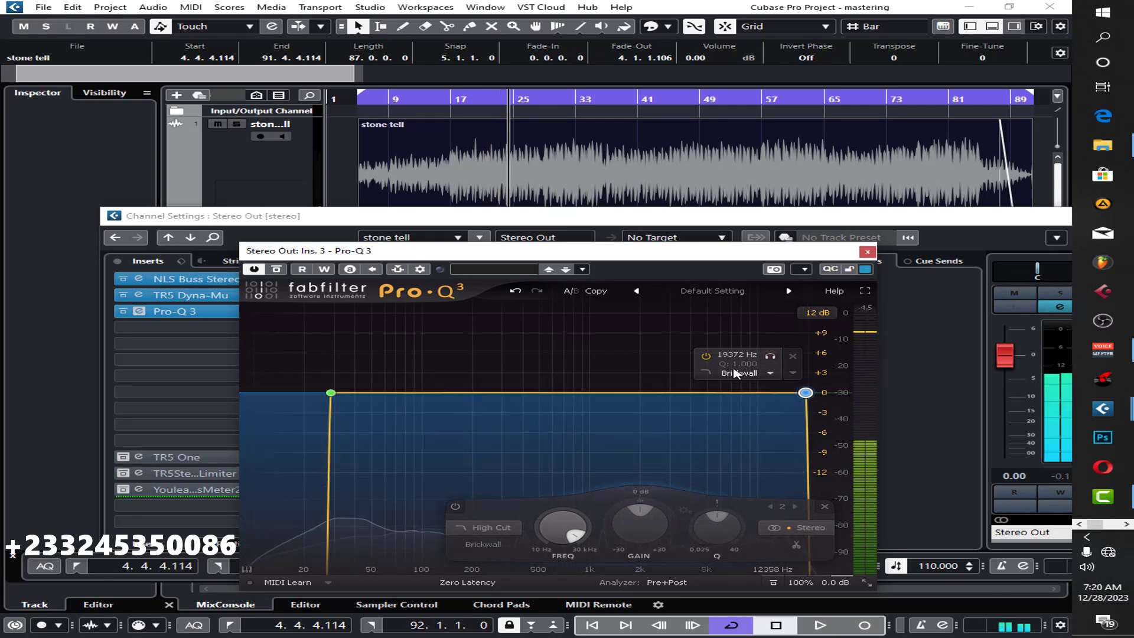
mouse_move(326, 390)
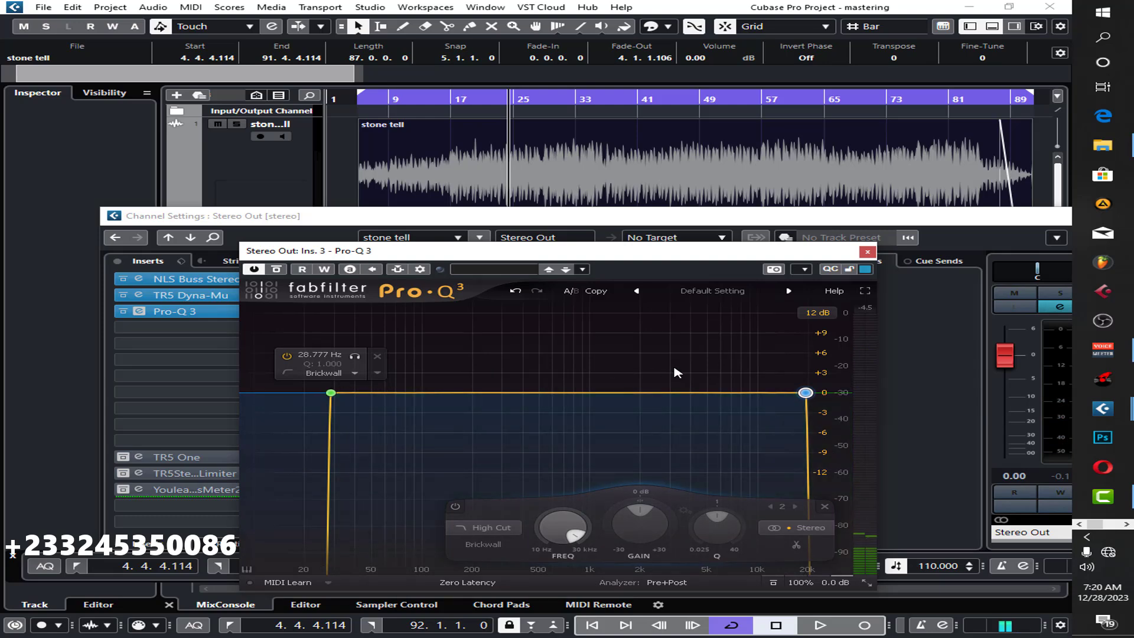
- Close Pro-Q 3, activate TR5 One with its editor open, and select the Youlean insert
click(867, 251)
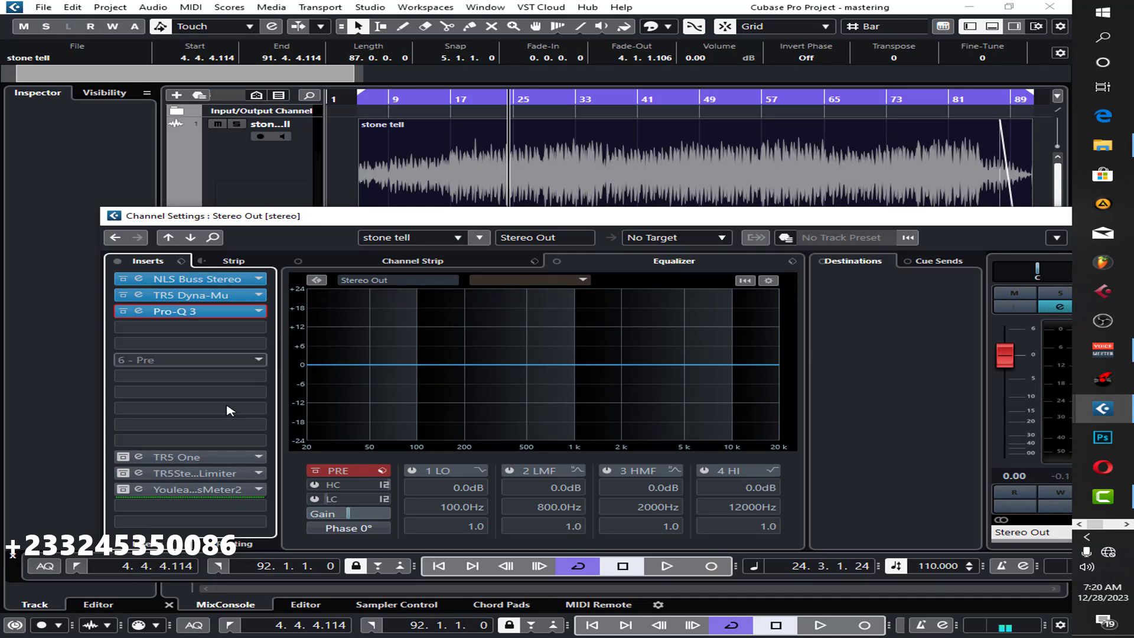
click(123, 458)
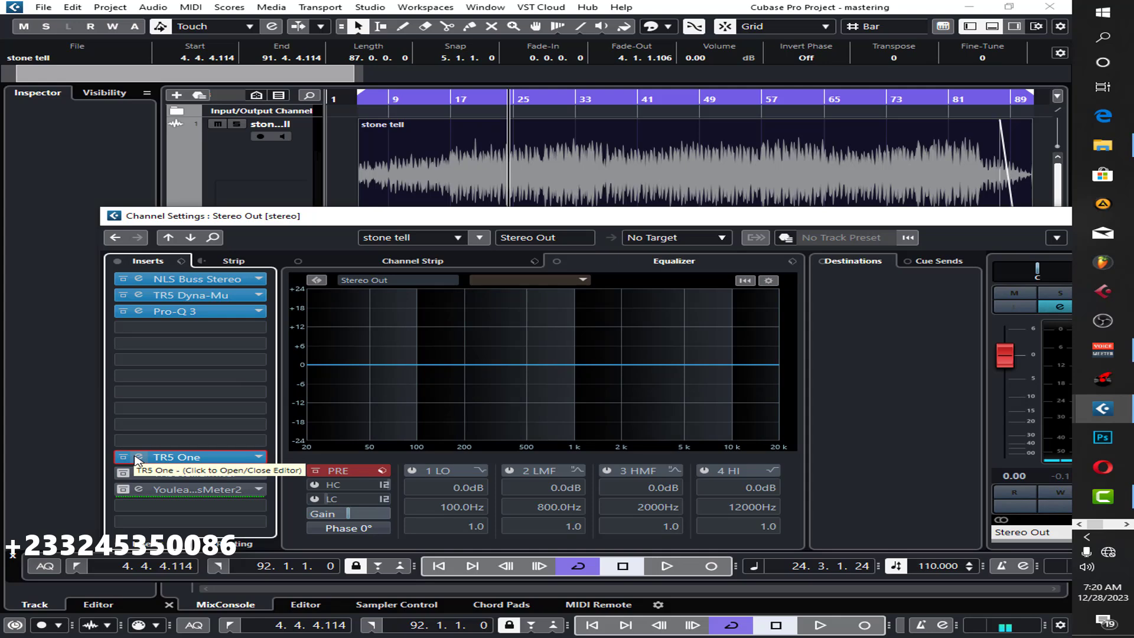
click(137, 459)
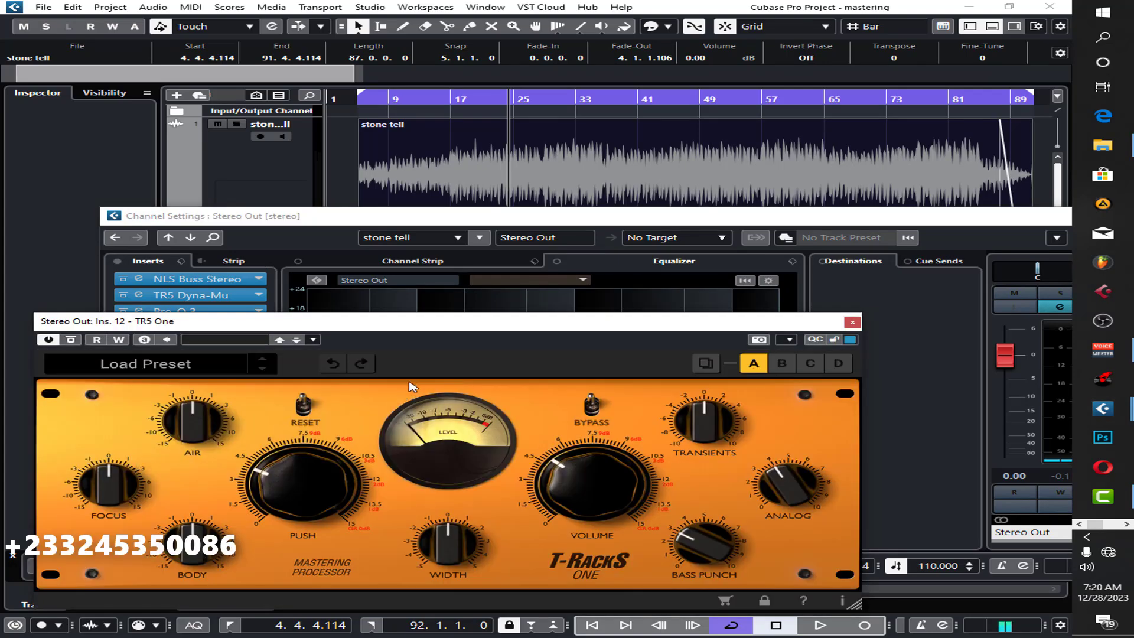
drag(464, 324, 654, 313)
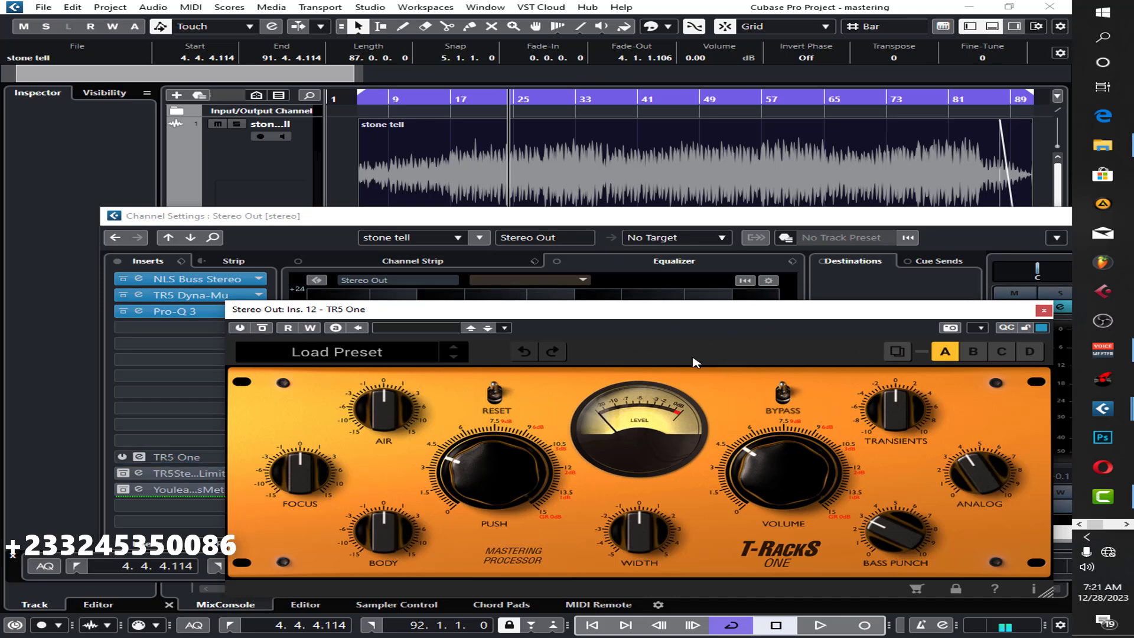
click(238, 328)
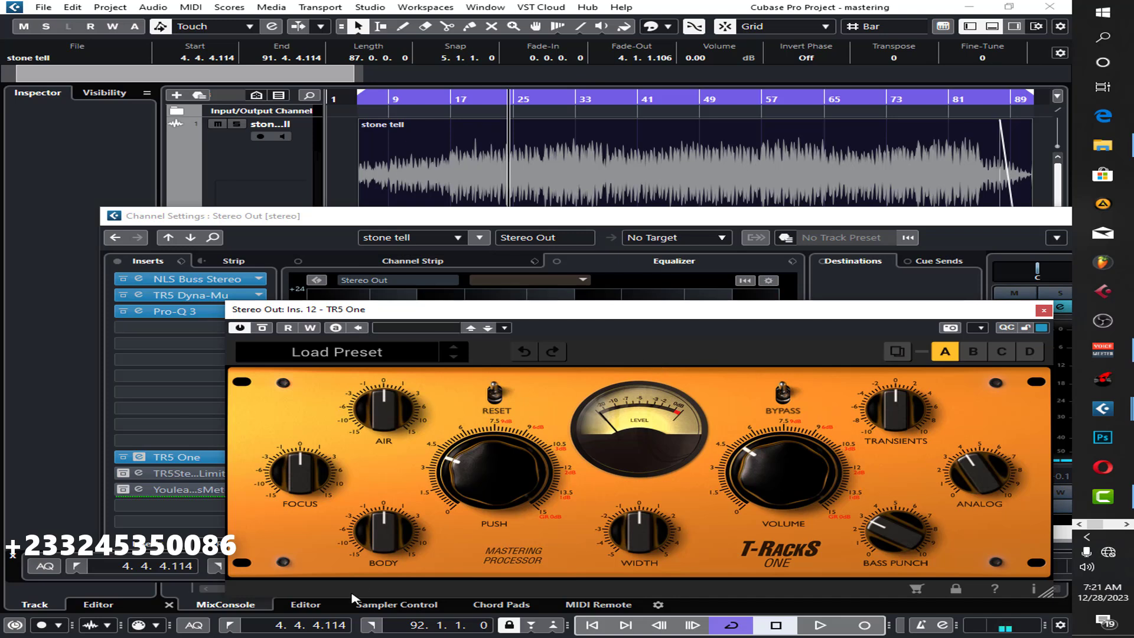
click(160, 492)
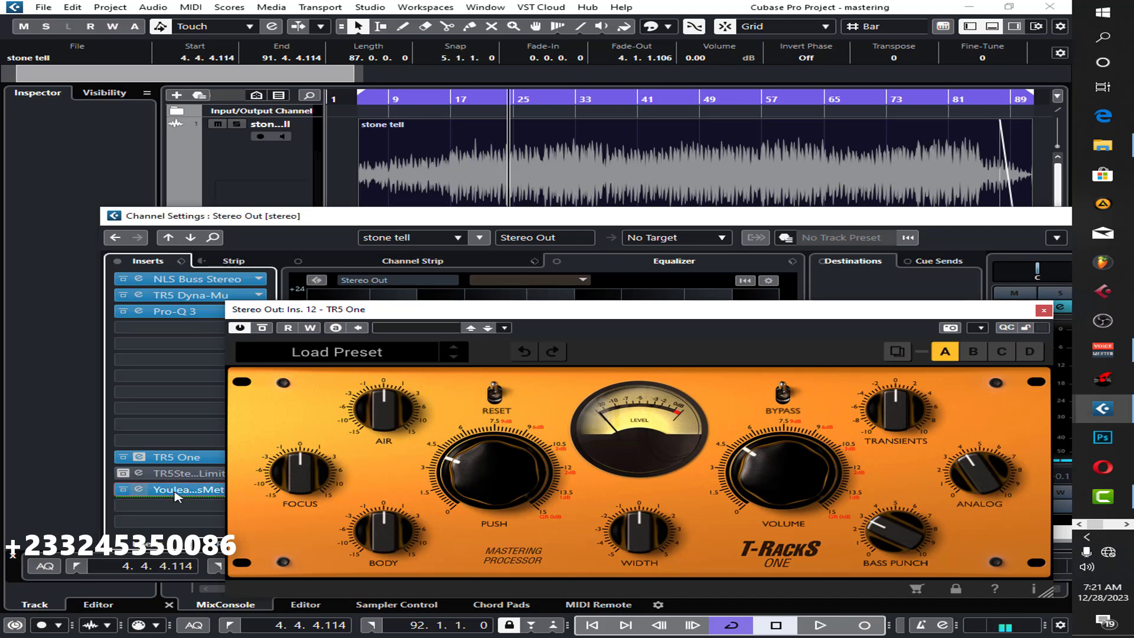
- Open Youlean Loudness Meter 2 beside TR5 One and measure playback: -16.2 LUFS, -1.6 dB true peak
click(175, 490)
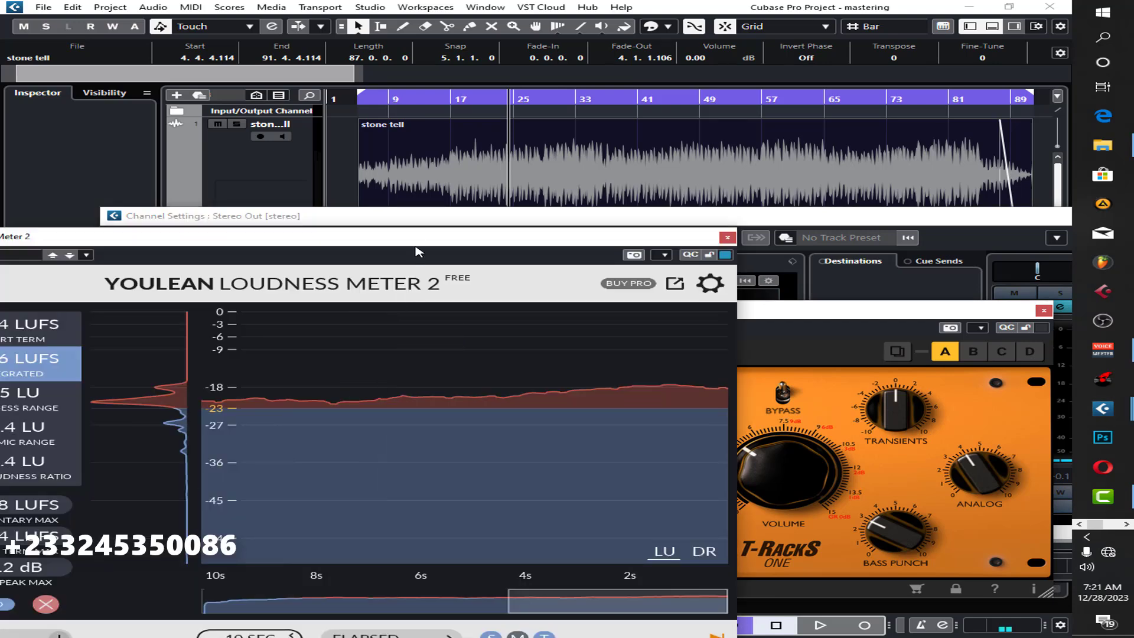
drag(495, 248, 741, 255)
click(1007, 317)
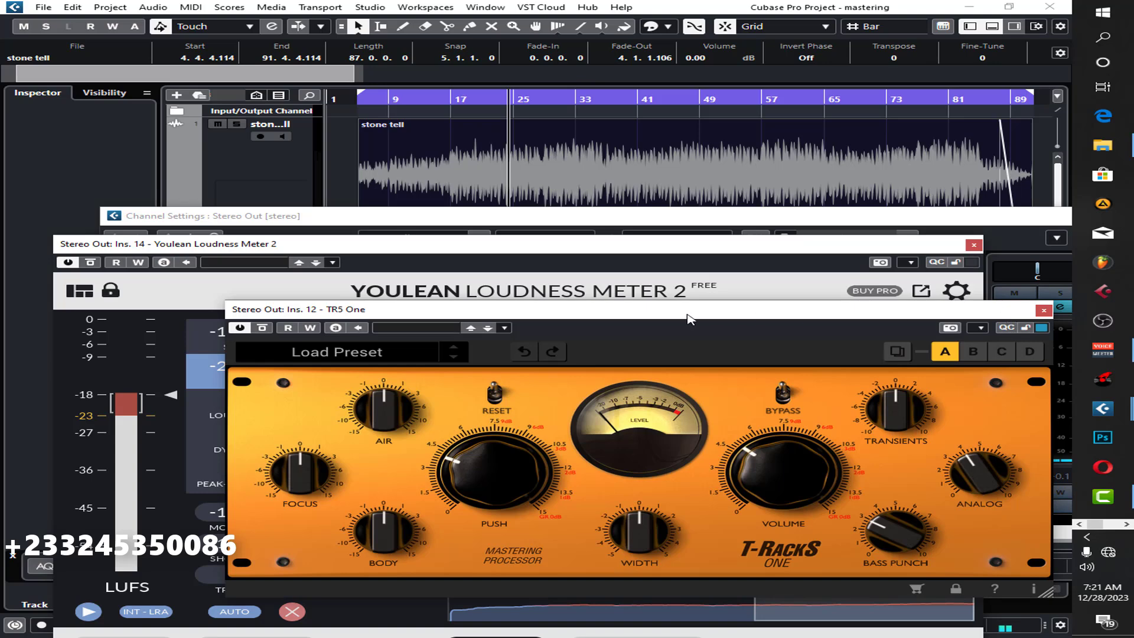
drag(609, 317, 784, 298)
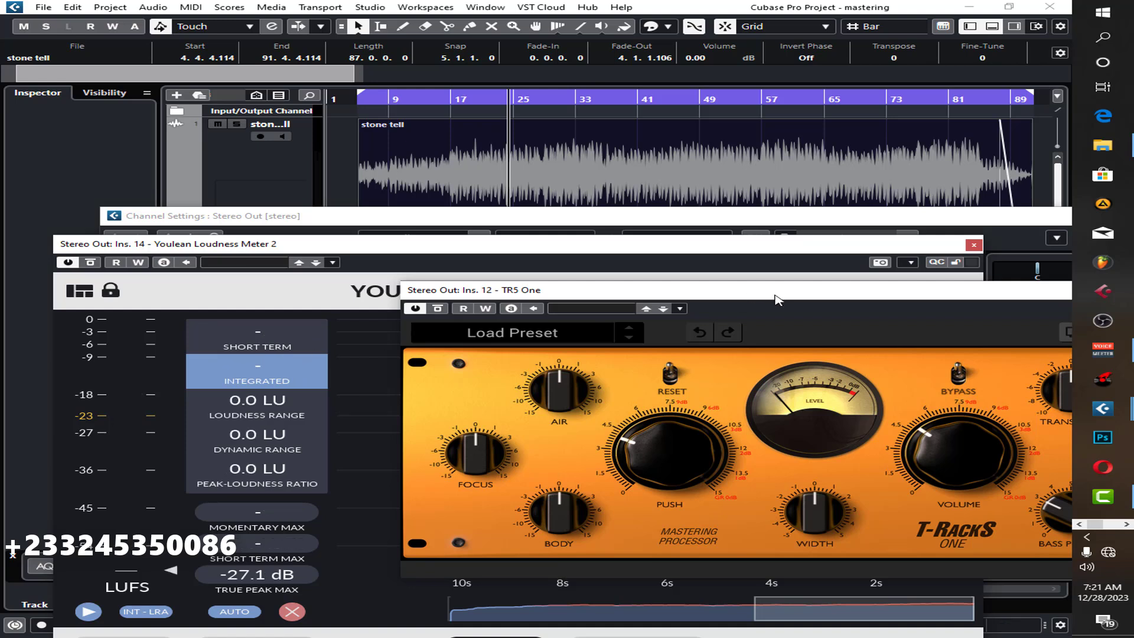
key(space)
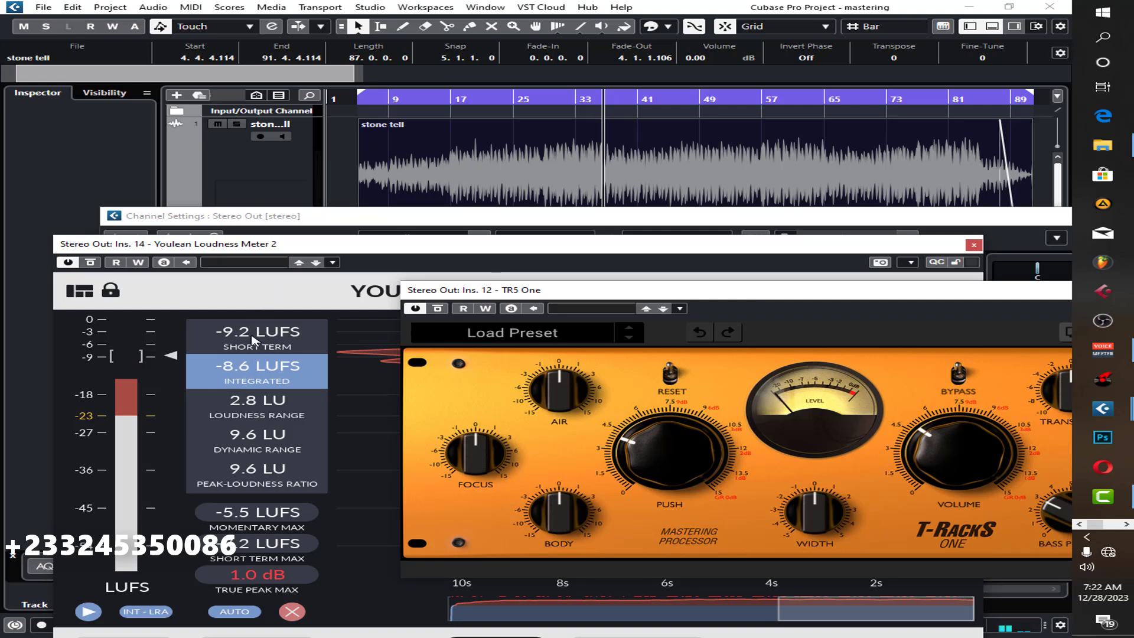
key(space)
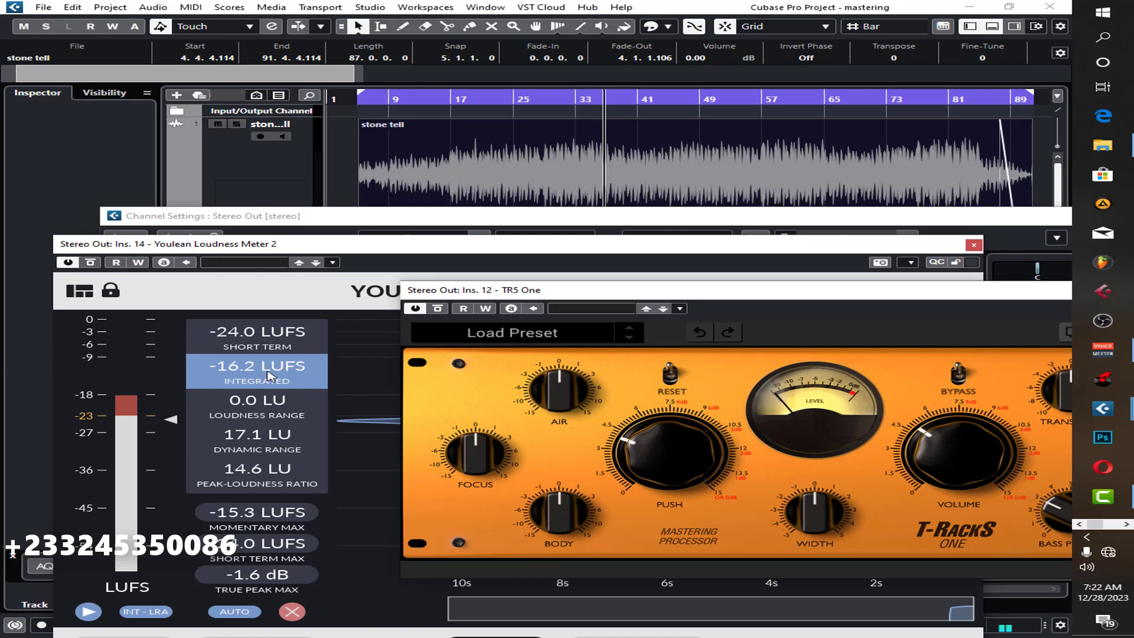
- Close the Youlean and TR5 One windows and open the TR5 Stealth Limiter editor
click(973, 246)
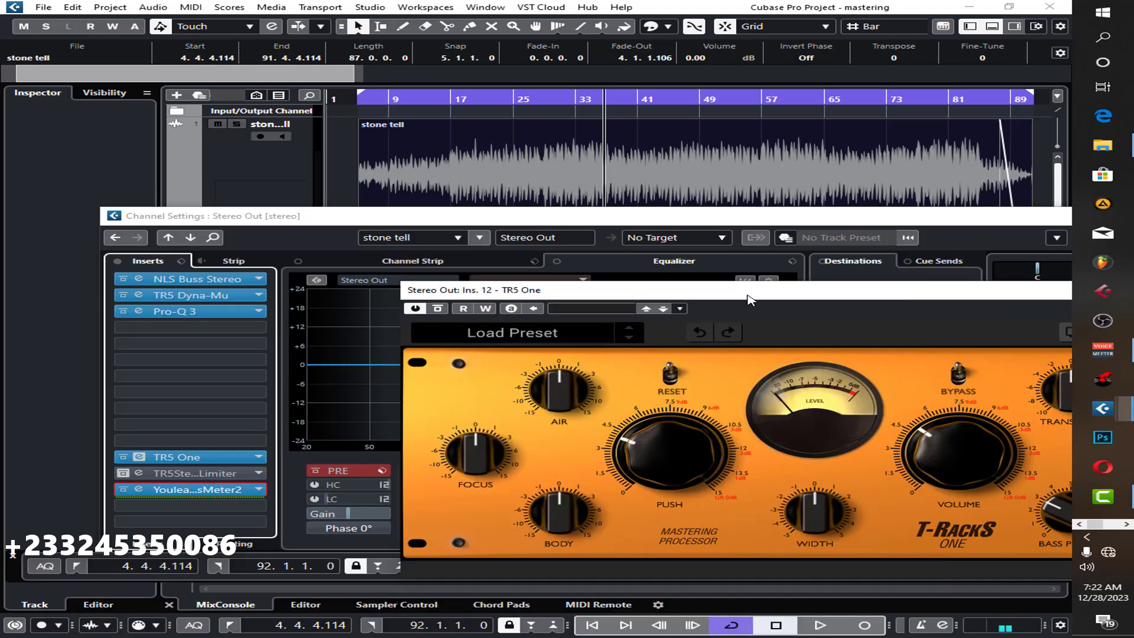
drag(919, 296, 691, 310)
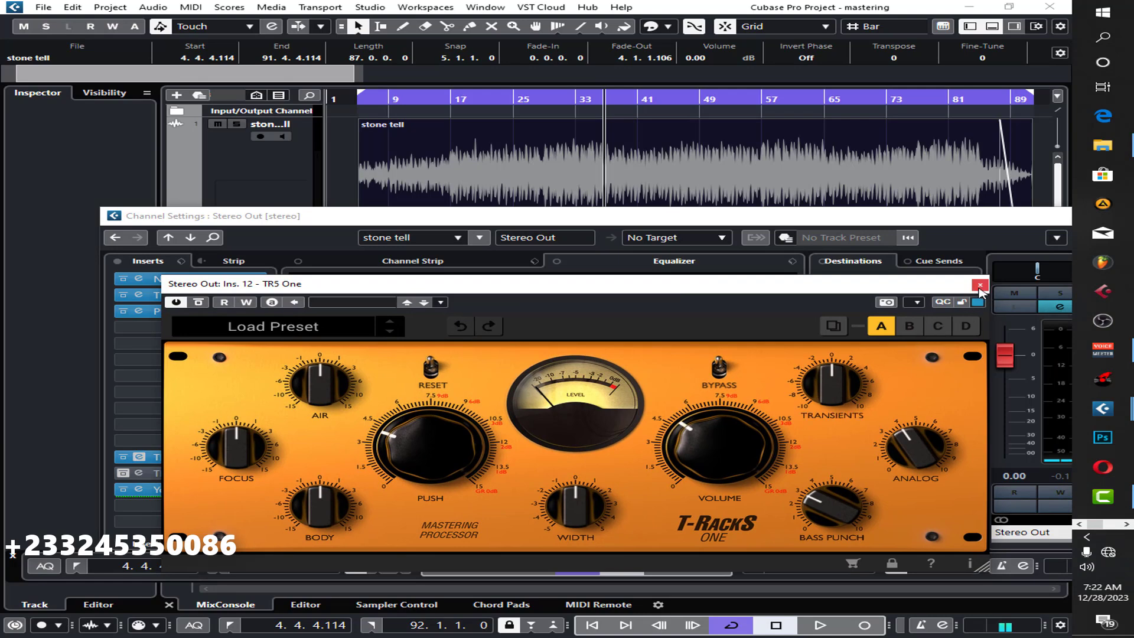
click(979, 285)
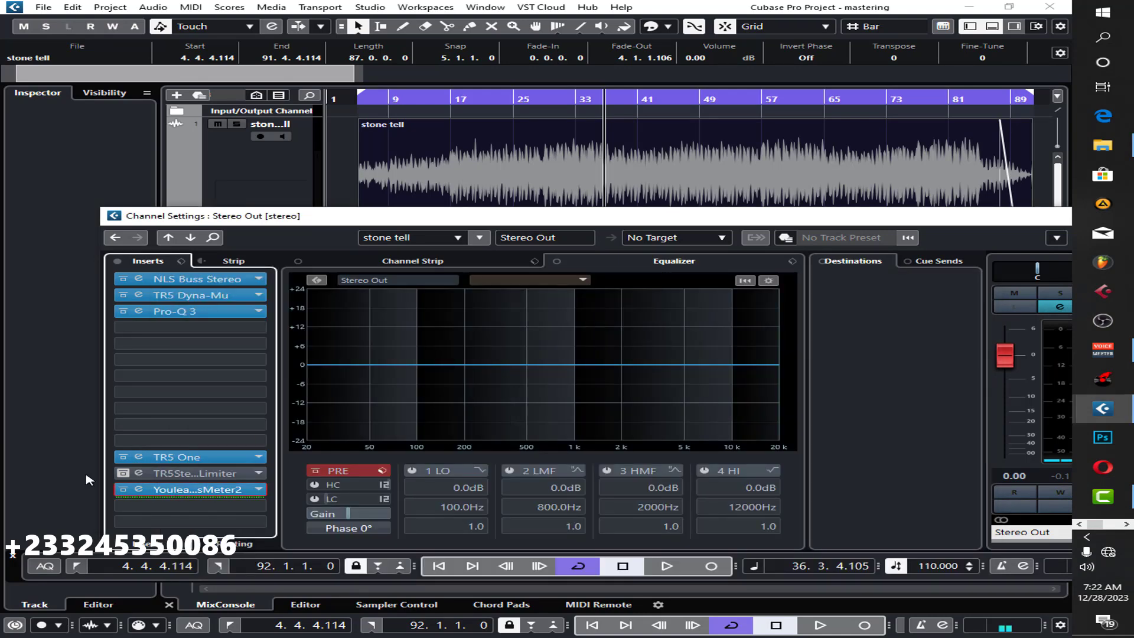
click(140, 475)
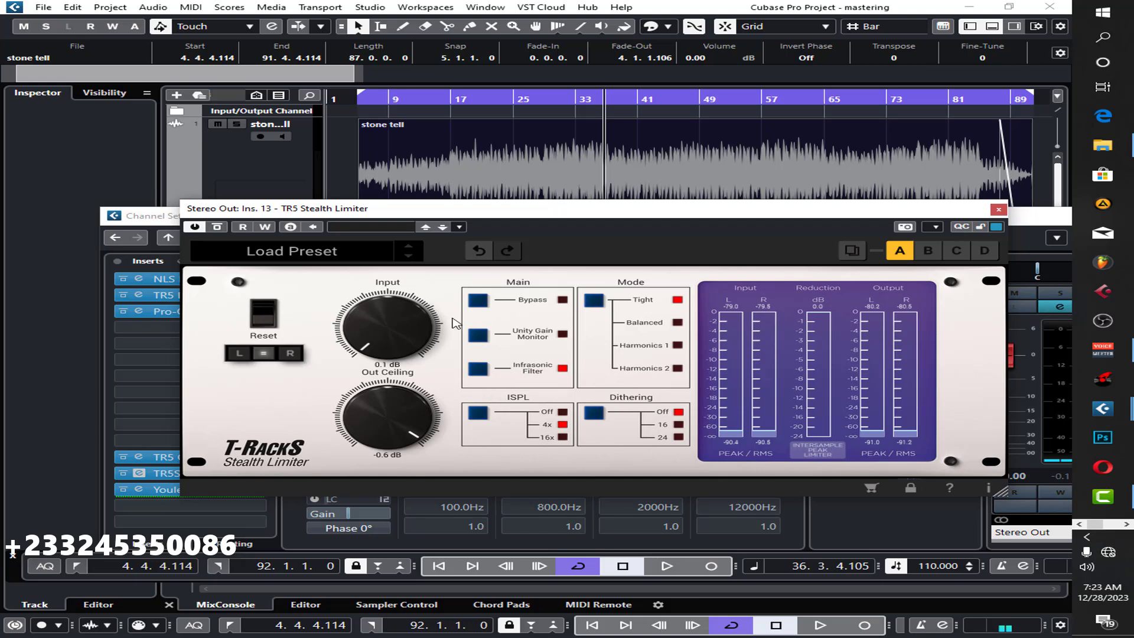
- Play from bar 26 through the Stealth Limiter and move its window up and right
double_click(521, 97)
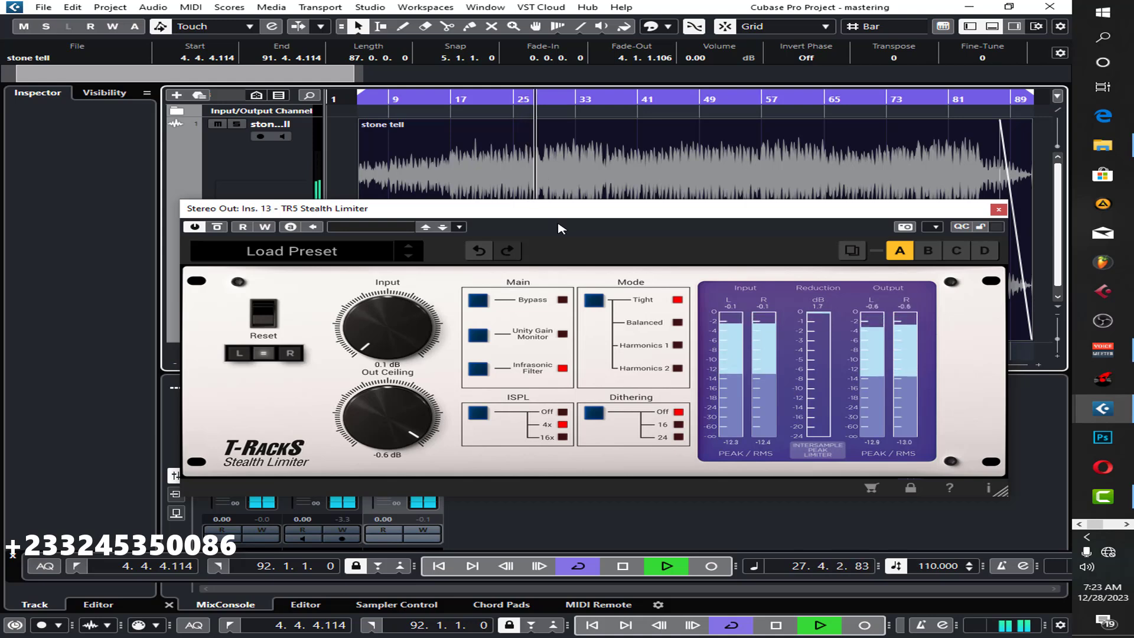
drag(554, 210, 611, 181)
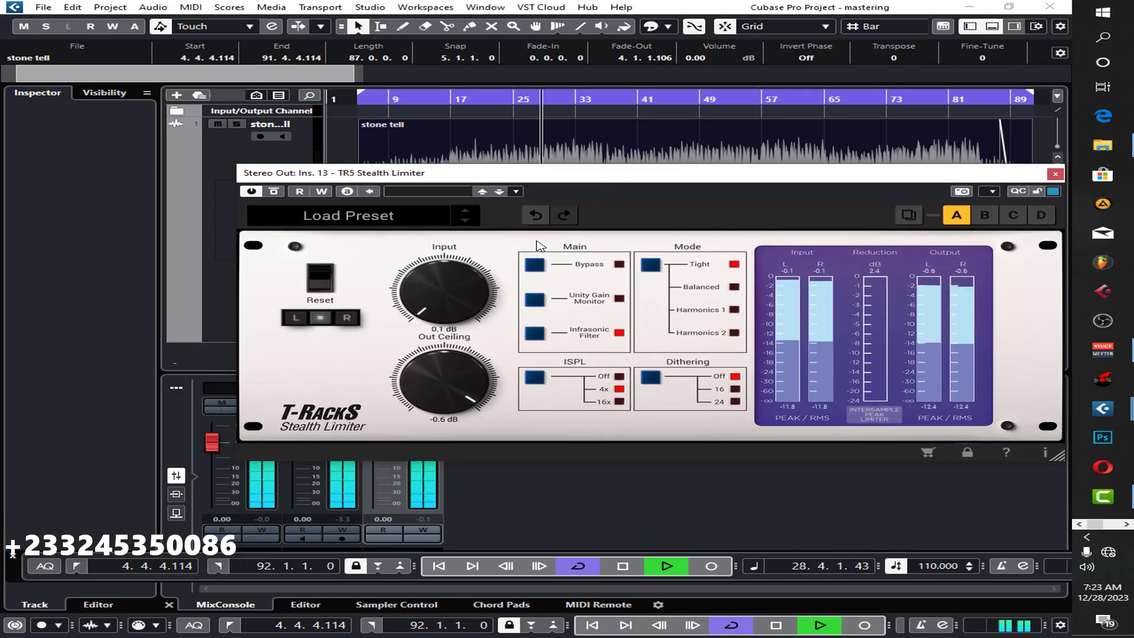